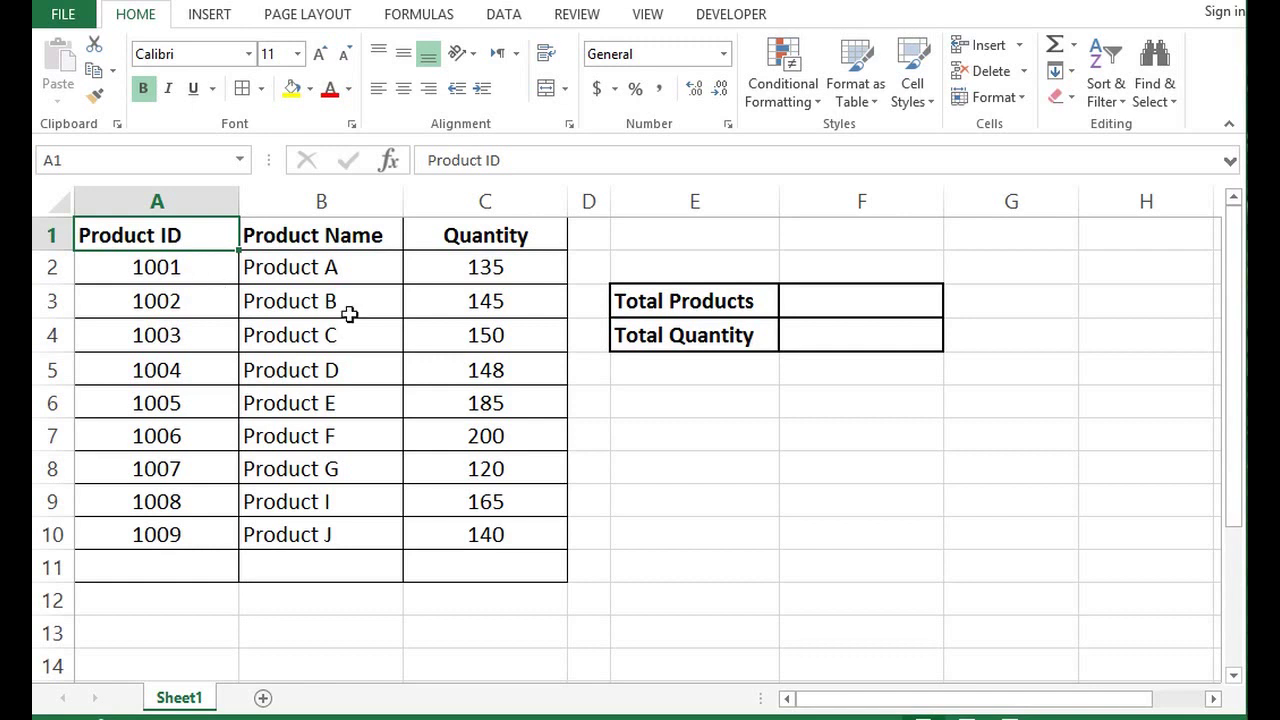
click(194, 201)
click(354, 201)
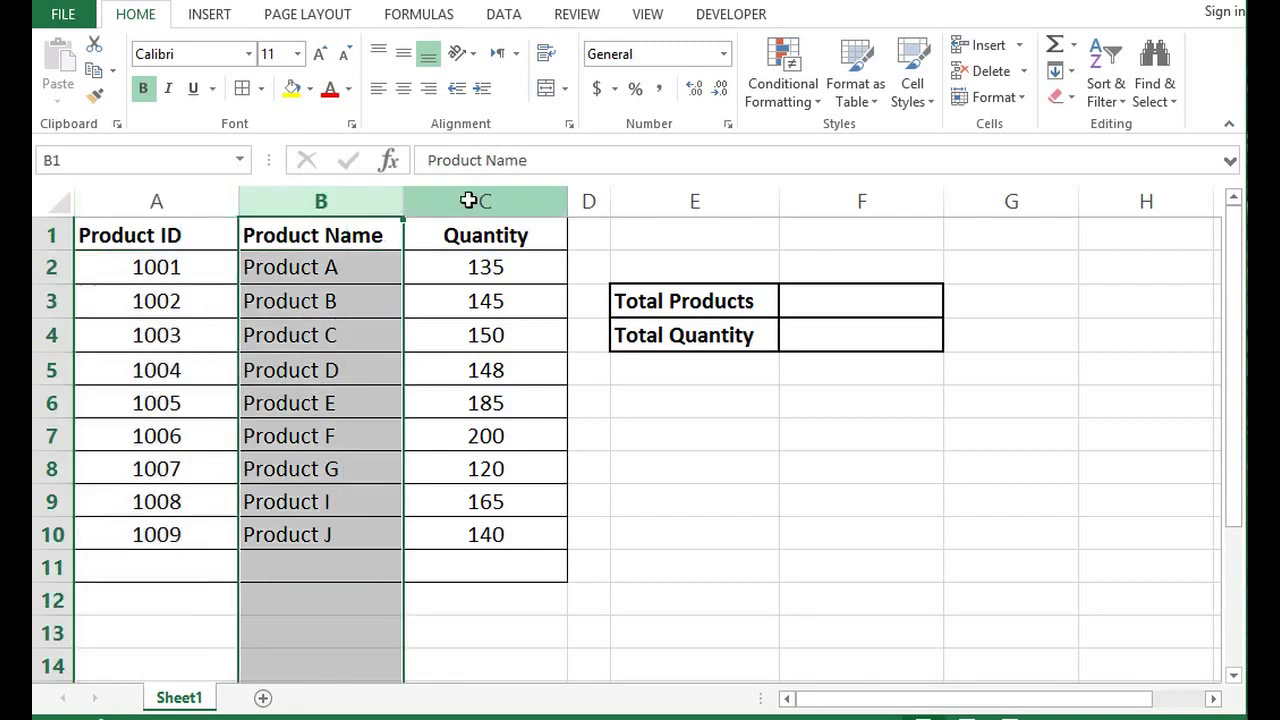
click(469, 201)
- Name the product ID cells A2:A10 as Product_ID
click(192, 263)
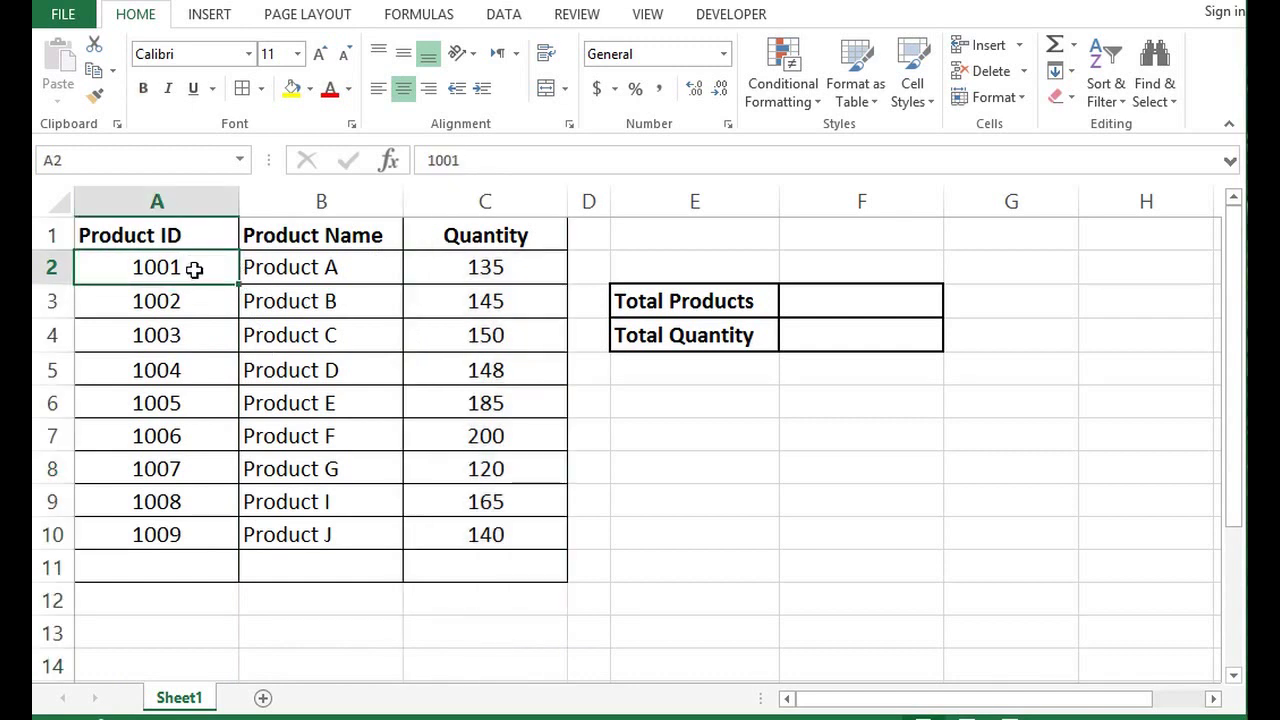
drag(194, 266, 194, 533)
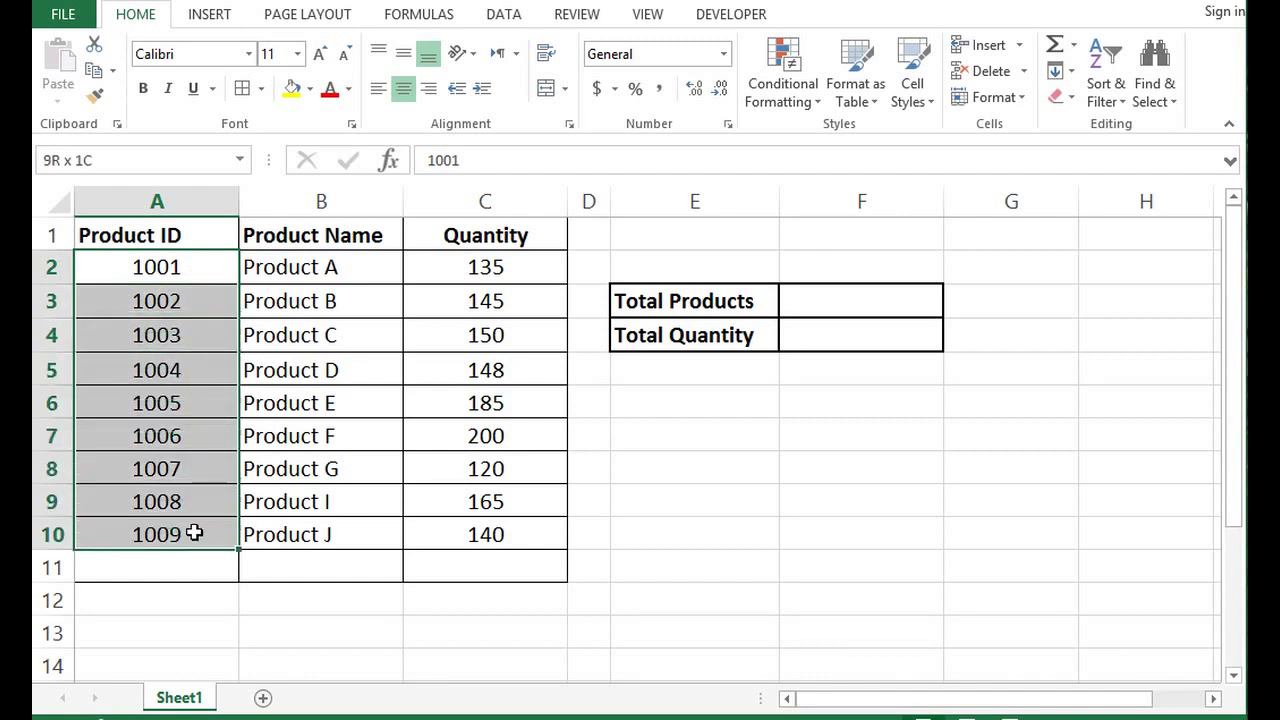
click(151, 158)
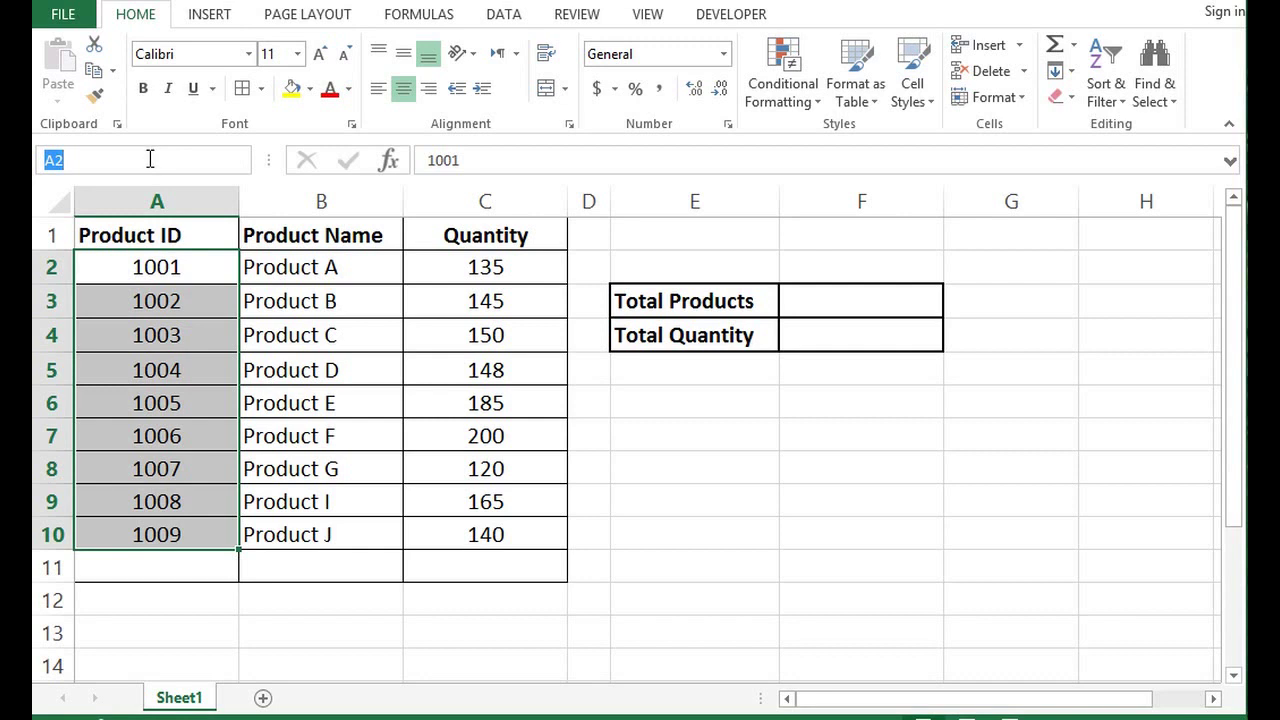
text(Product_ID)
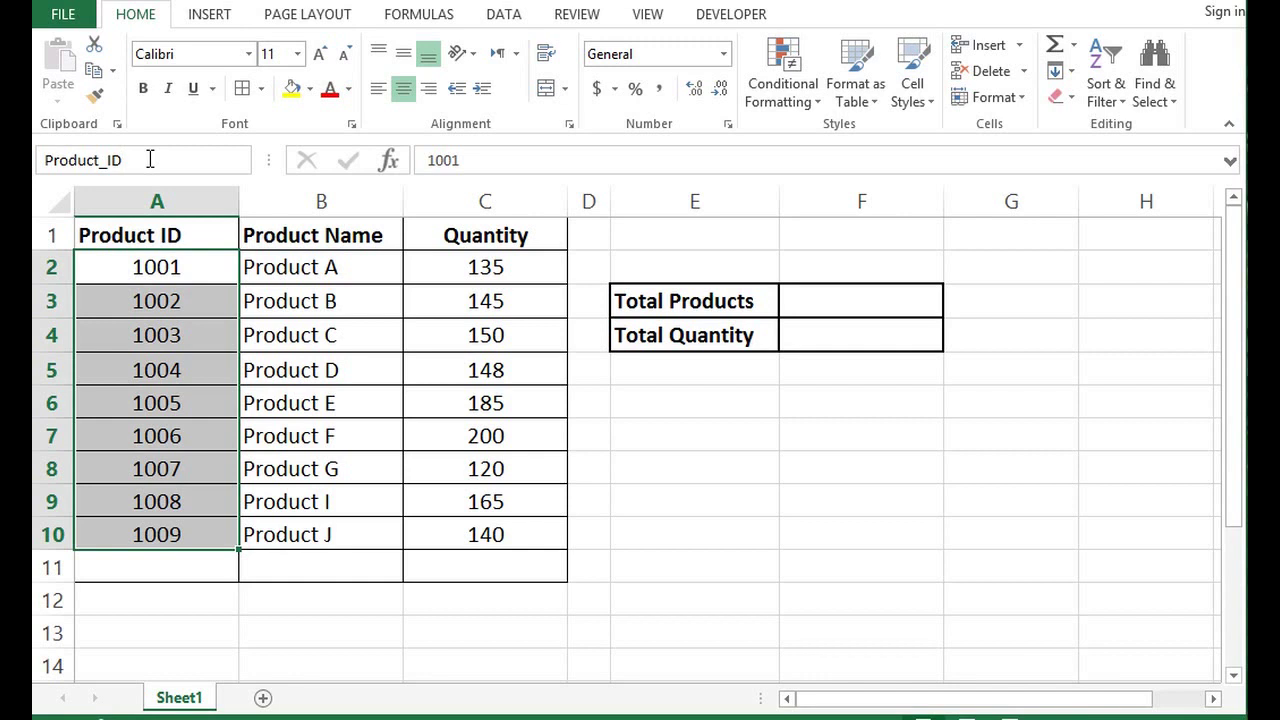
key(Return)
- Check the Product_ID named range by choosing it from the list of defined names
click(310, 270)
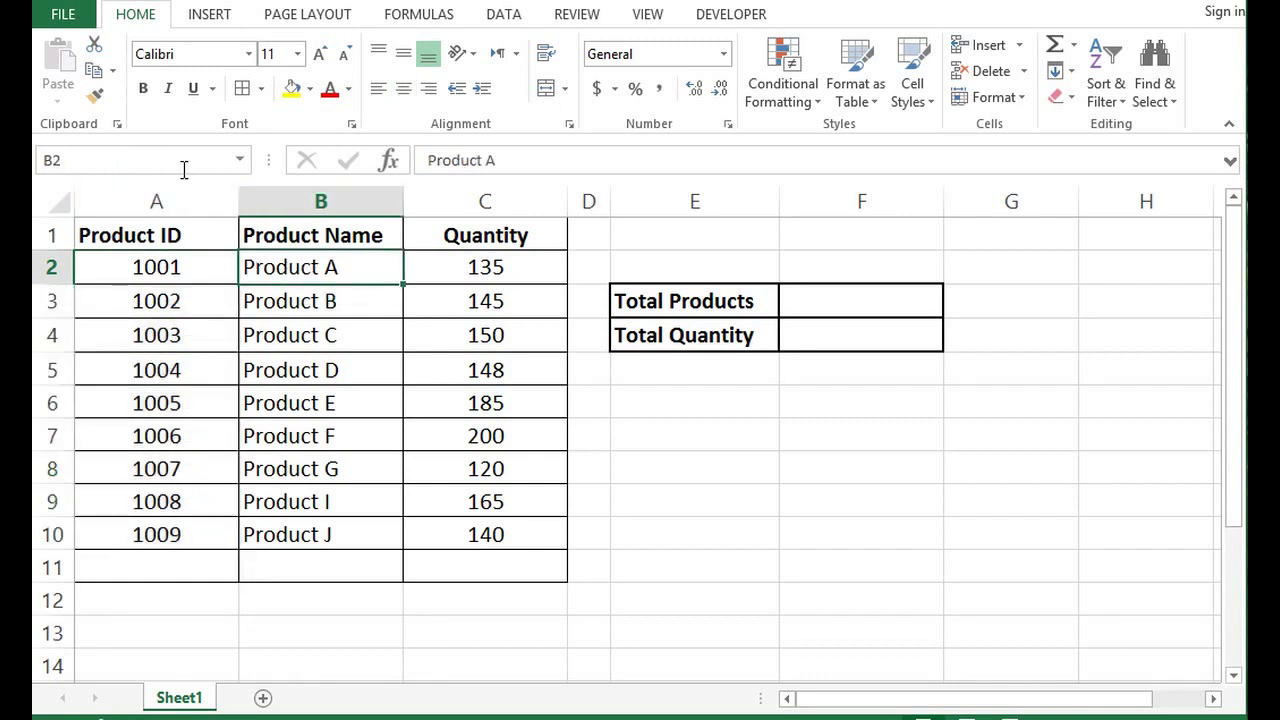
click(240, 160)
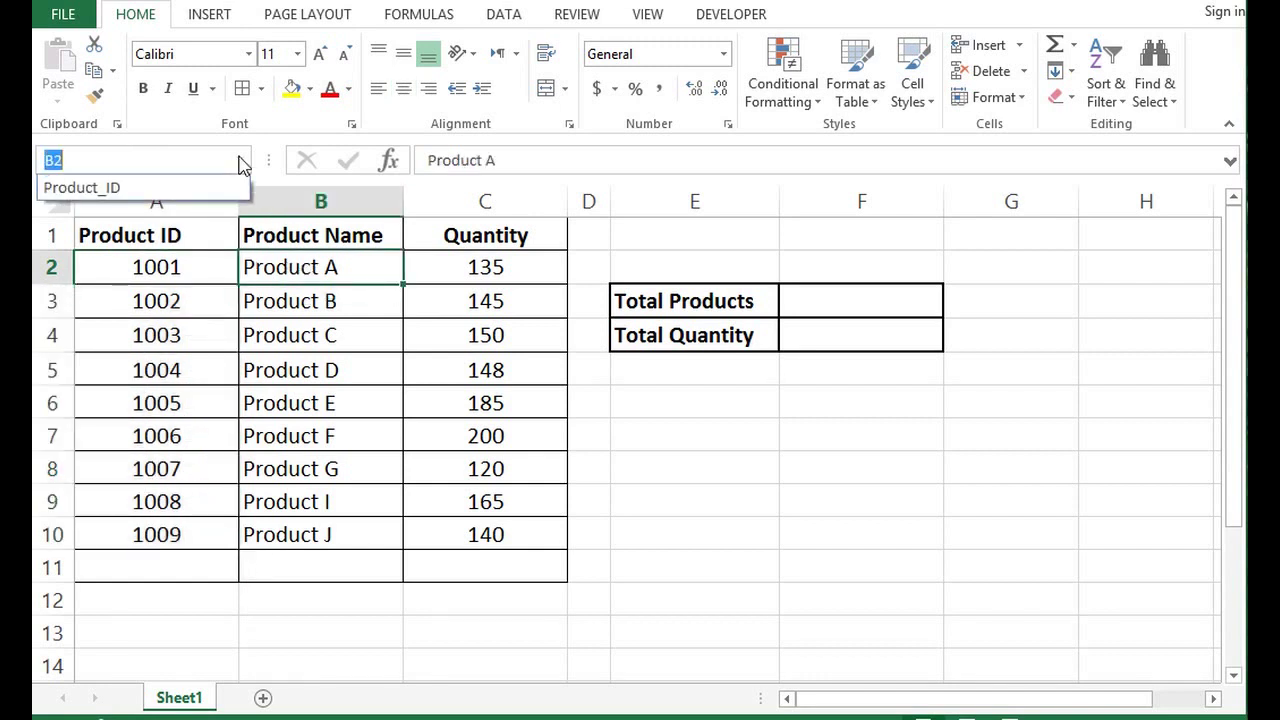
click(100, 188)
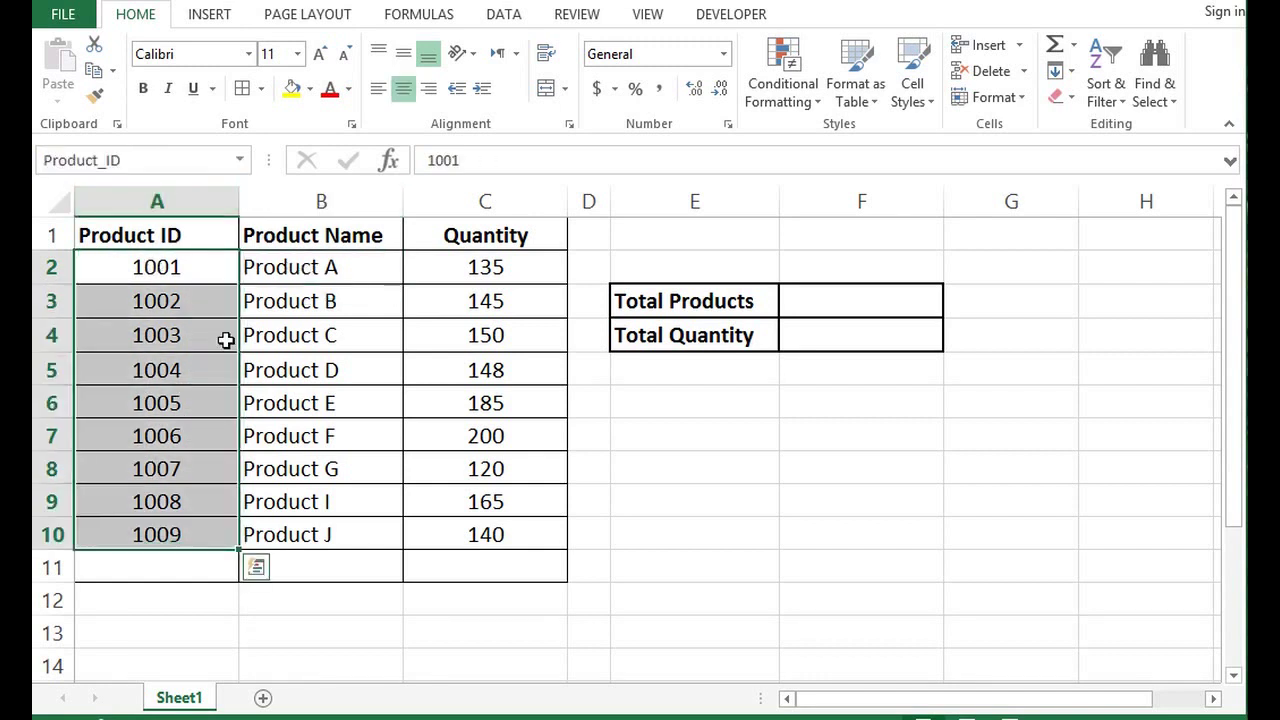
- Name the quantity cells C2:C10 as Quantity
click(362, 263)
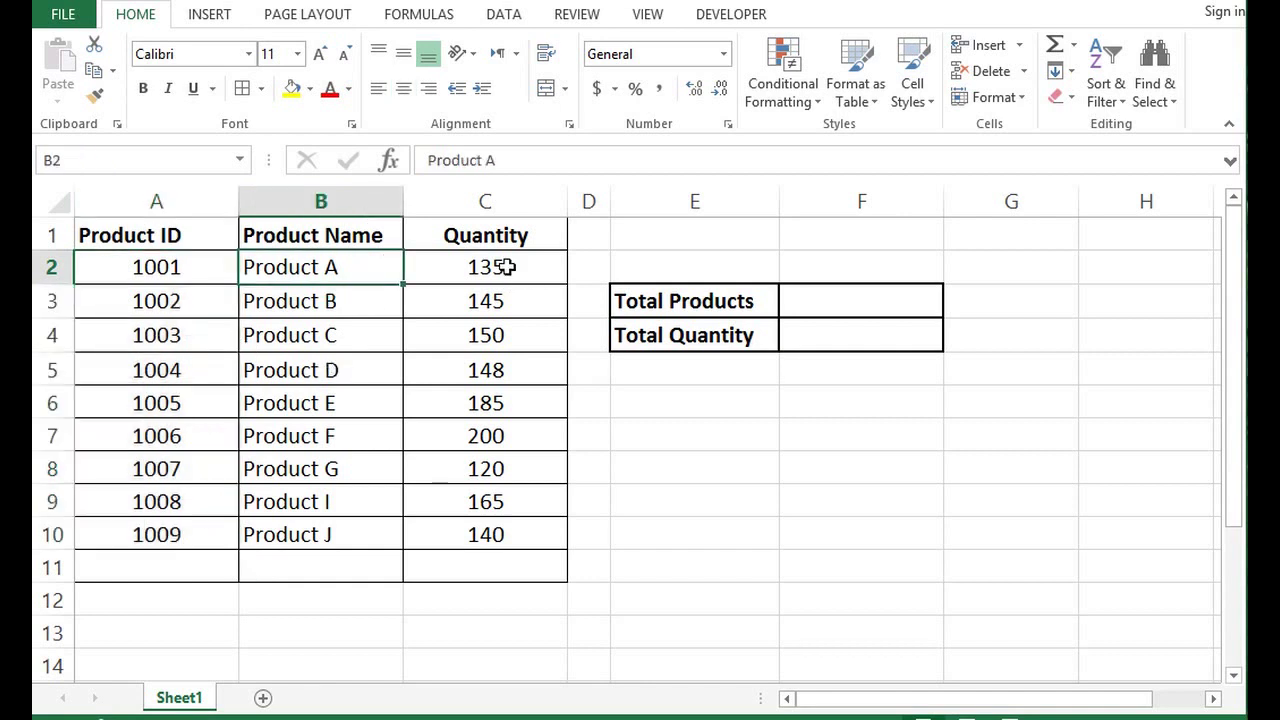
drag(507, 267, 513, 535)
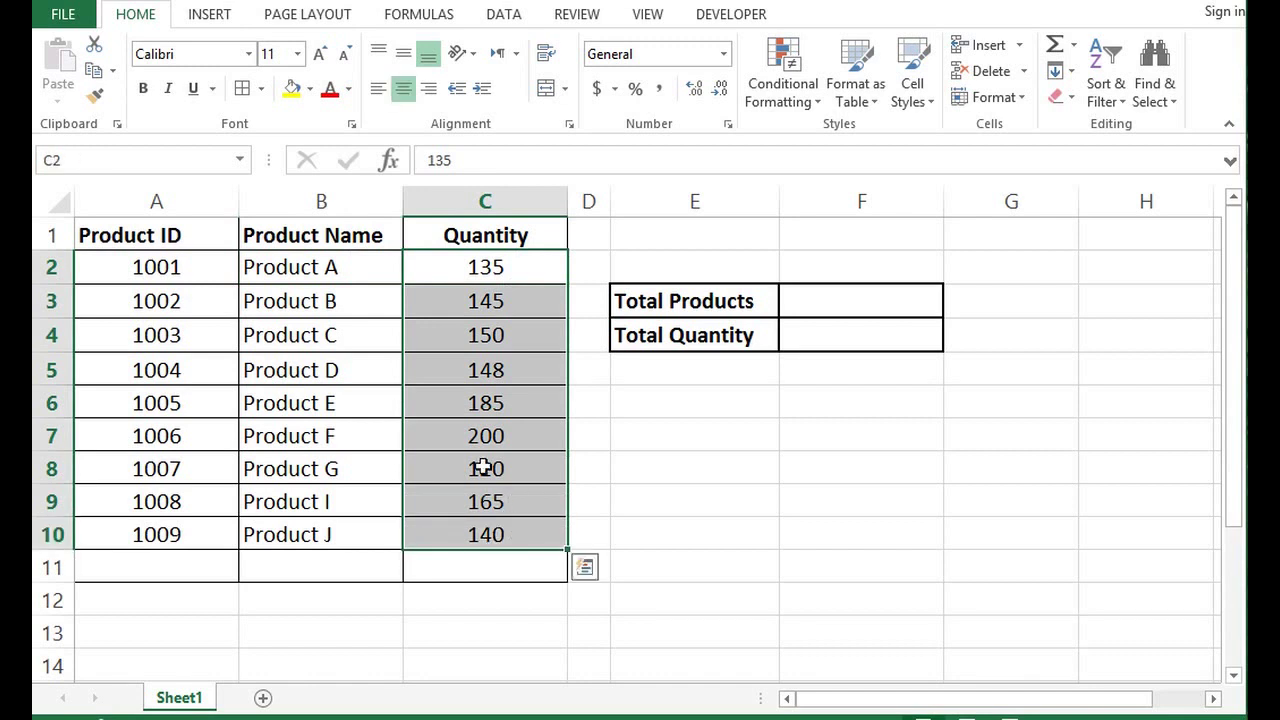
click(182, 159)
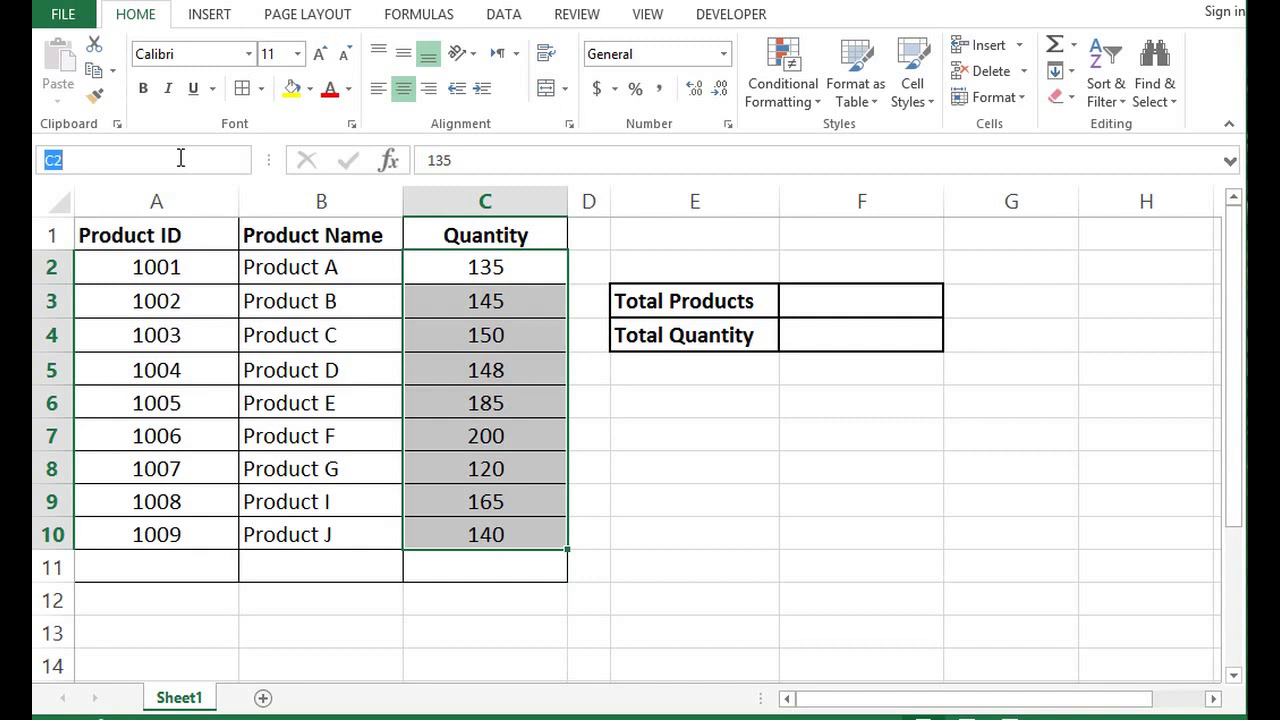
text(Quantity)
key(Return)
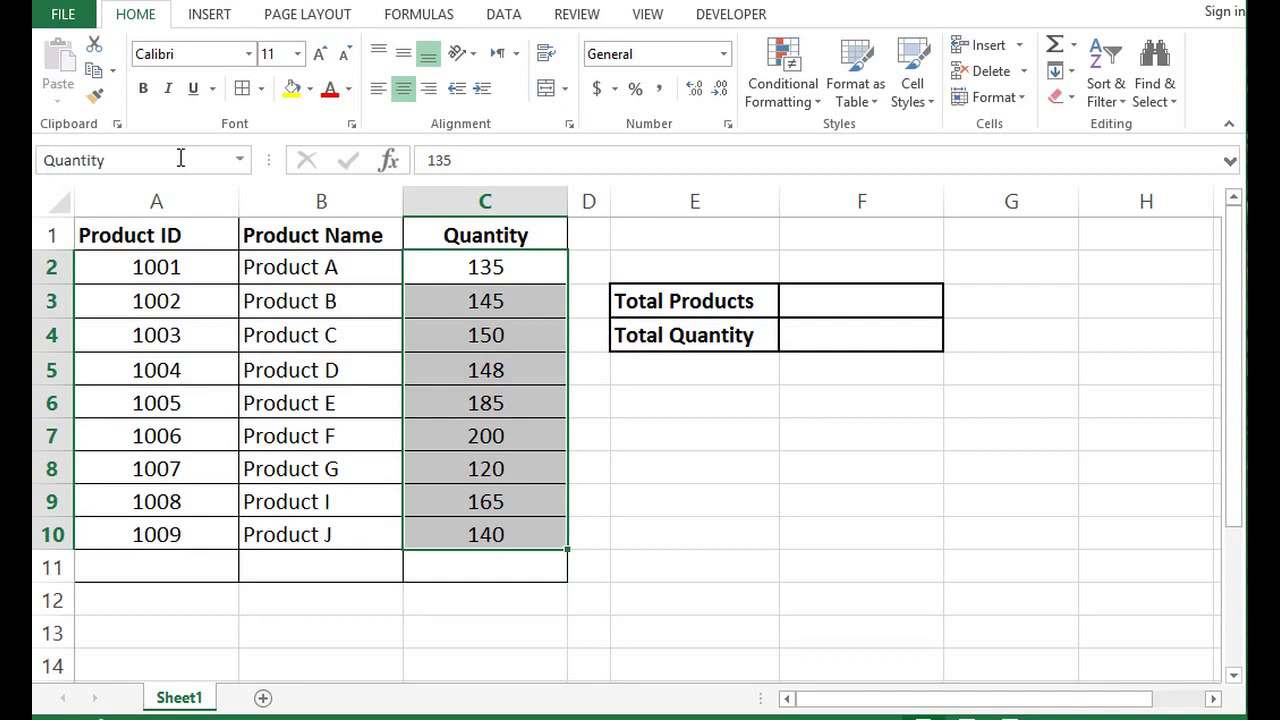
- Review the table's product ID and quantity cells and check the list of defined names
click(334, 300)
drag(137, 258, 158, 523)
drag(488, 263, 503, 531)
click(184, 272)
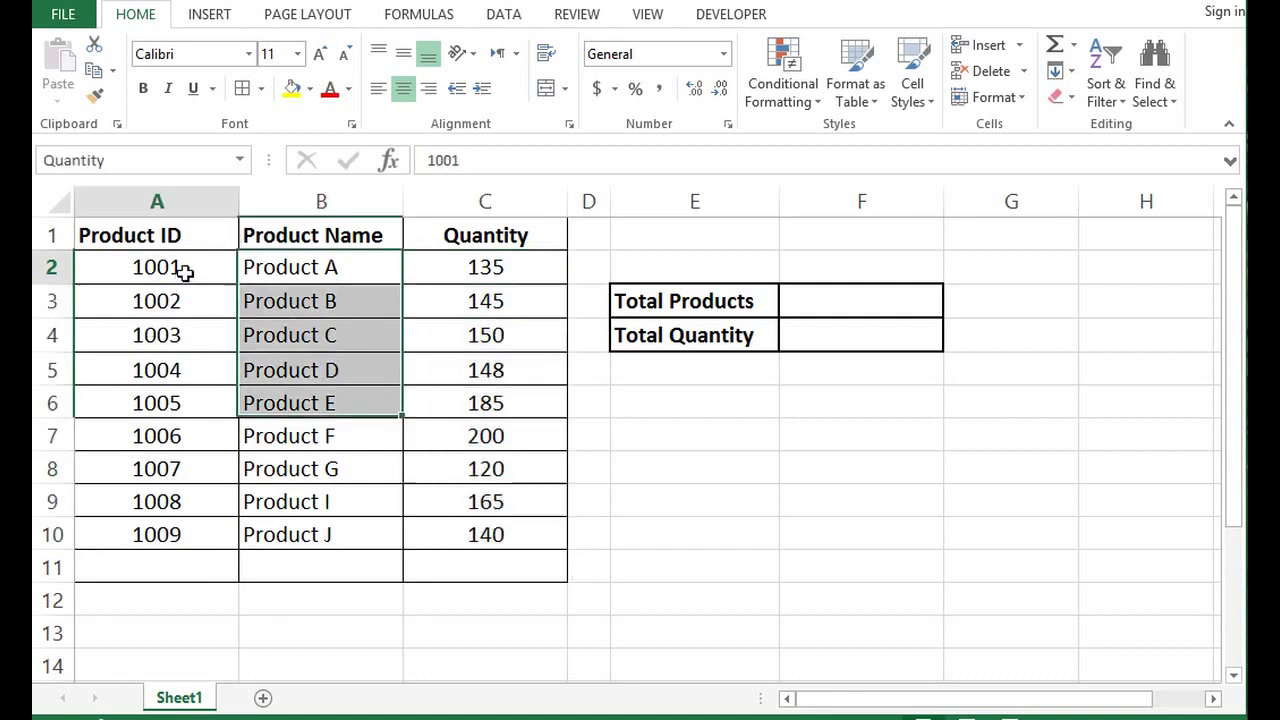
click(241, 160)
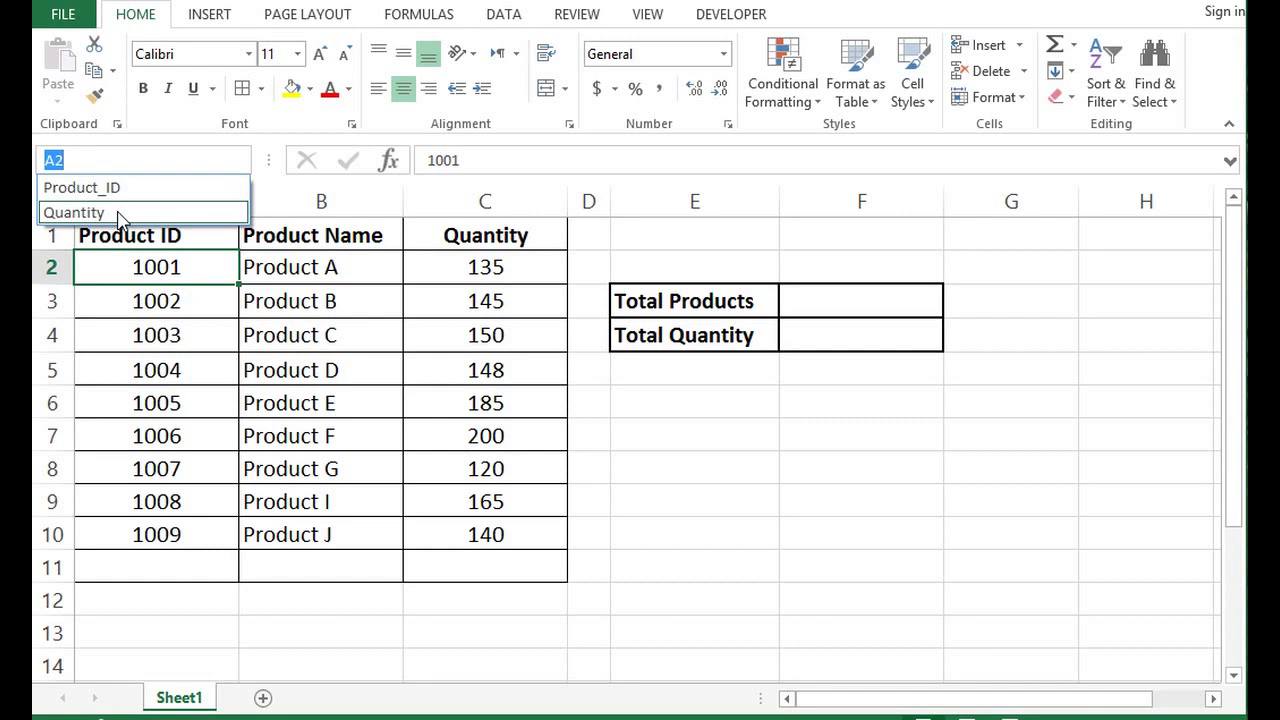
click(815, 432)
- Enter =COUNT(Product_ID) in the Total Products cell F3, completing the range name from the formula suggestions
click(814, 300)
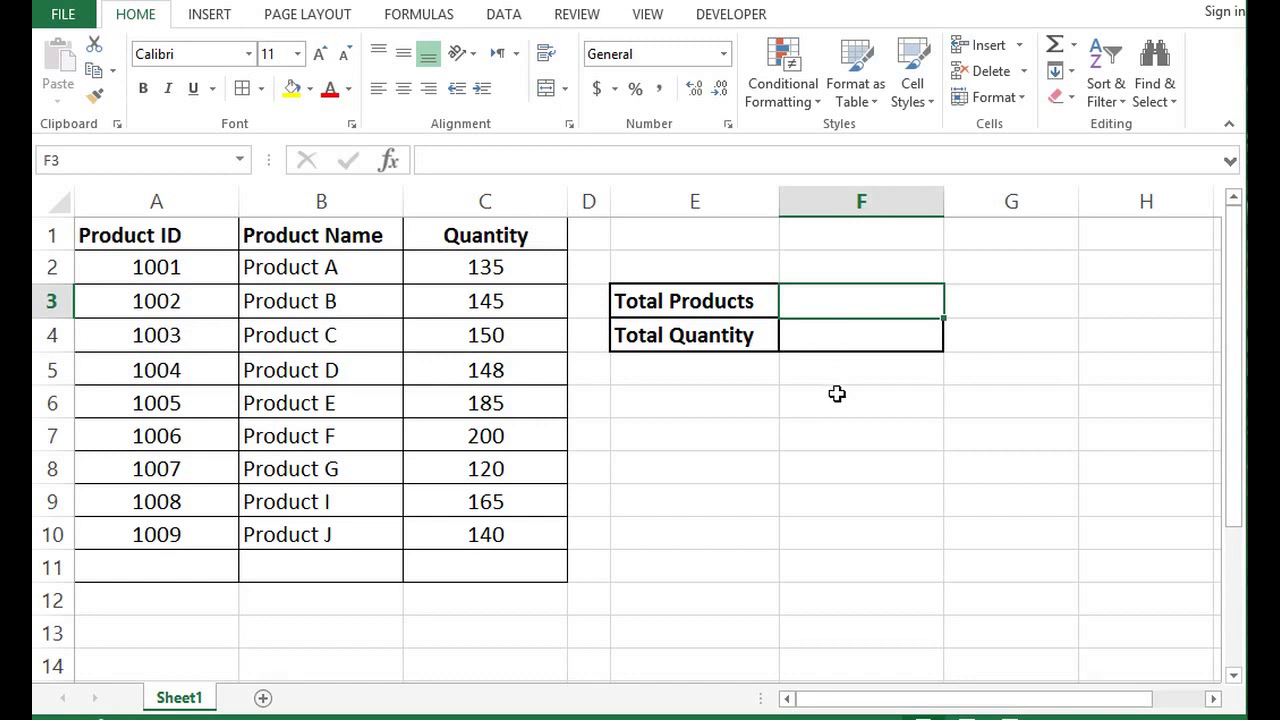
text(=)
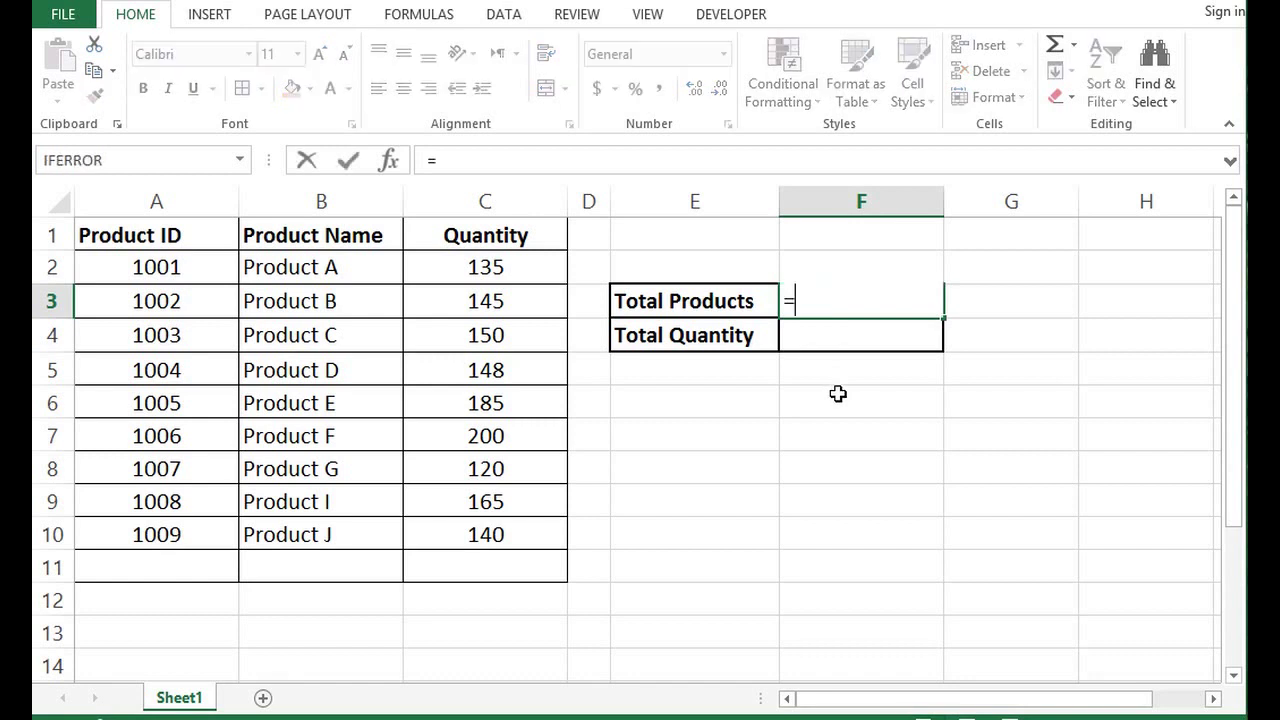
text(count)
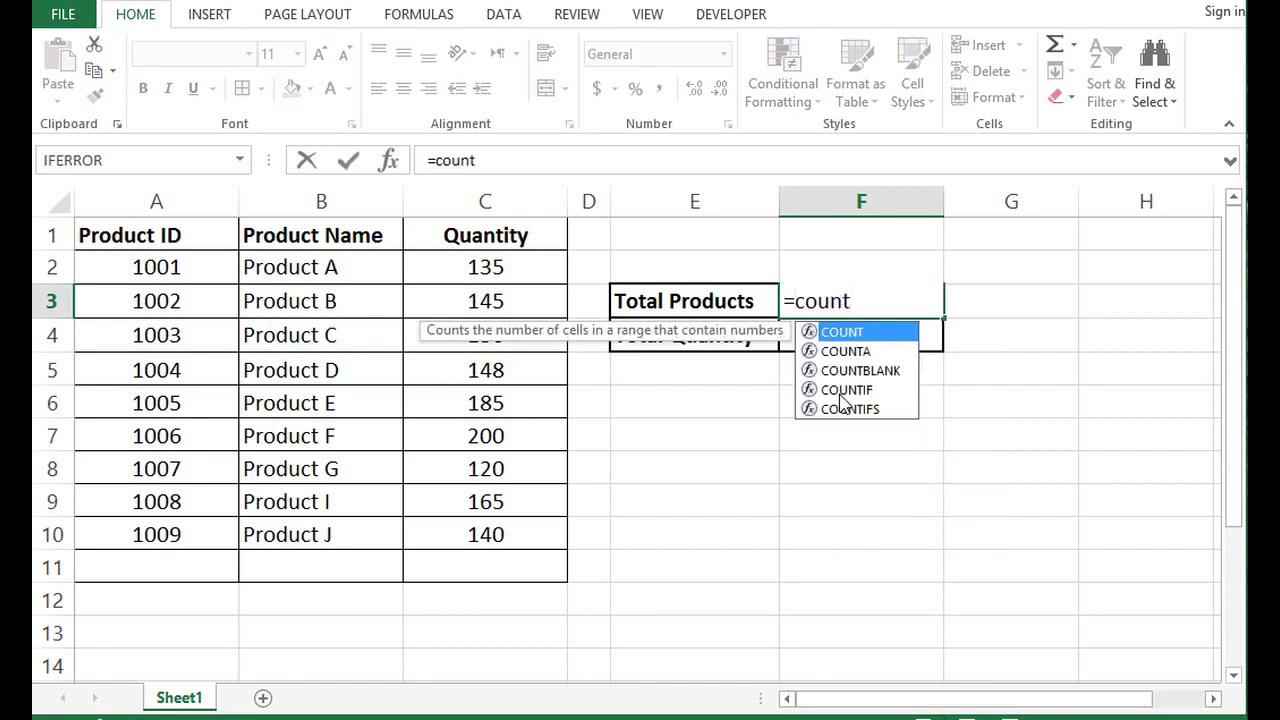
text(()
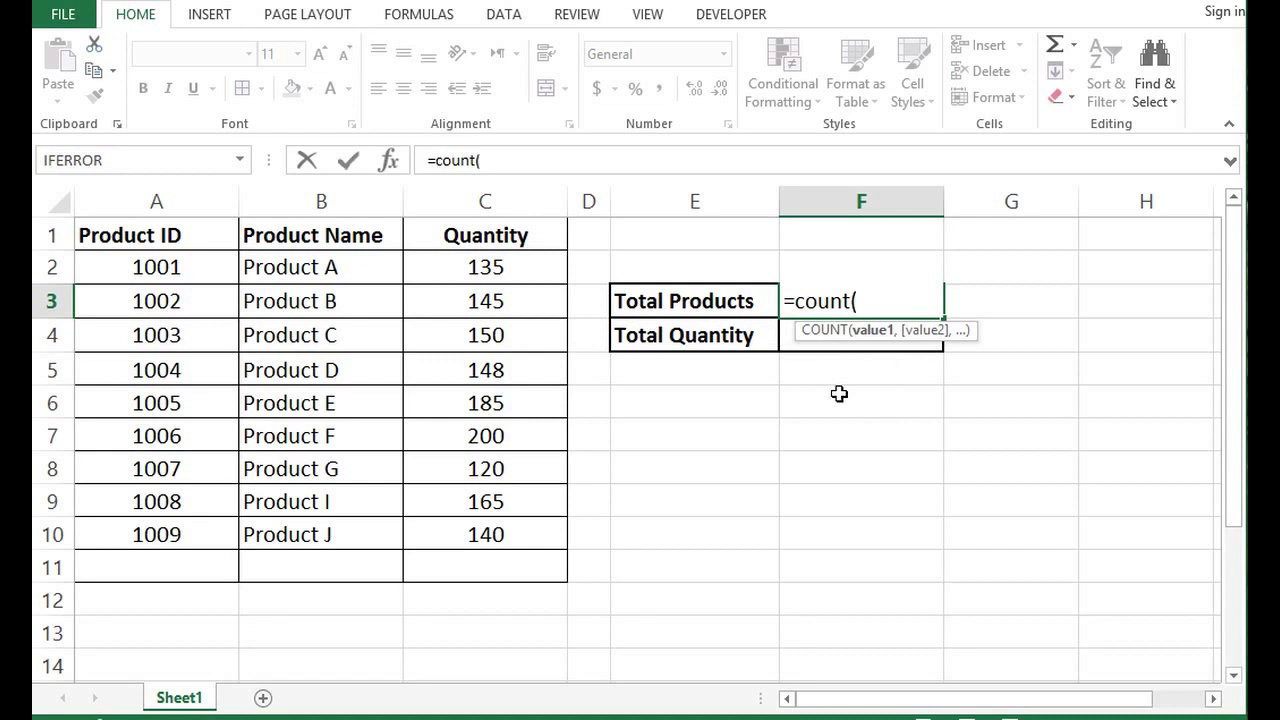
text(Pro)
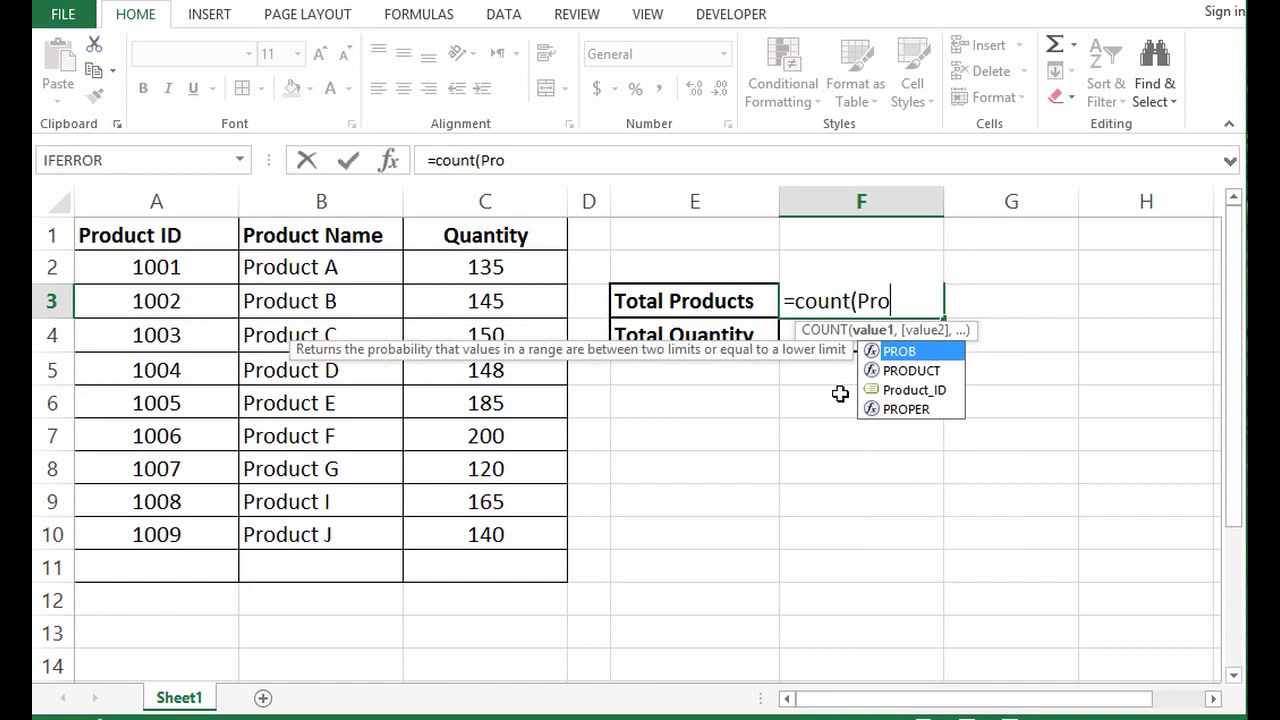
click(903, 395)
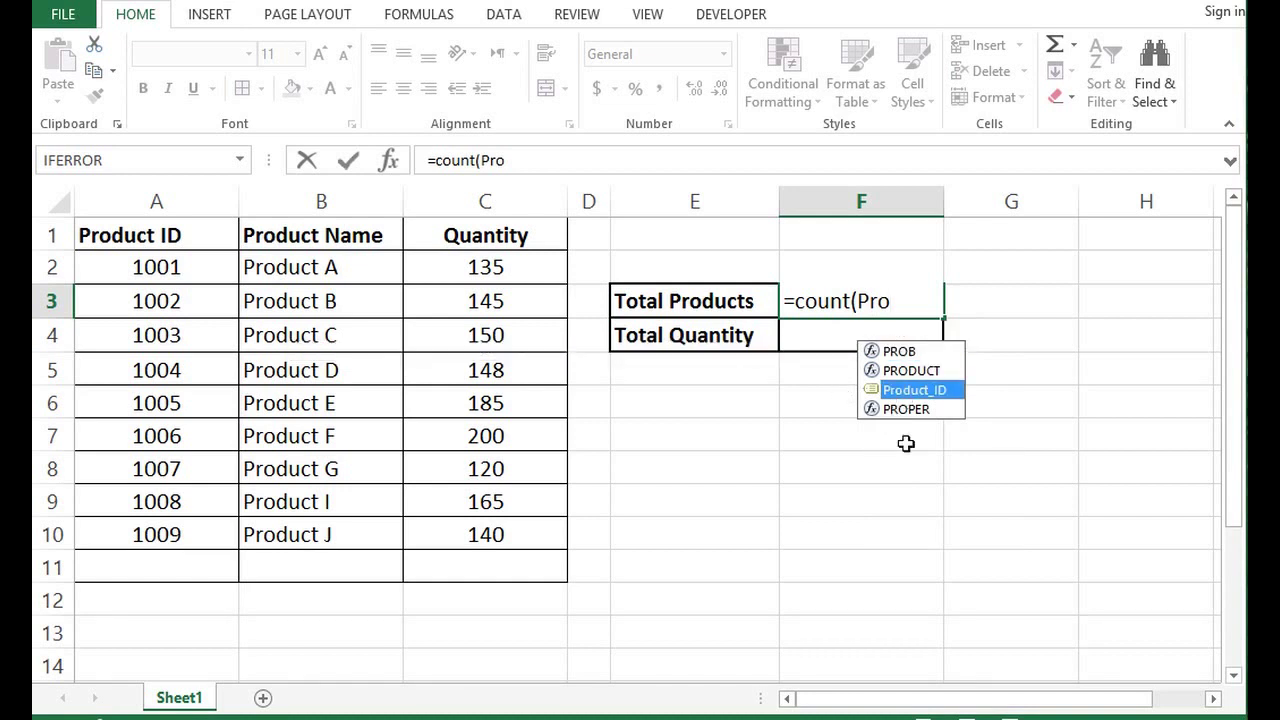
double_click(906, 392)
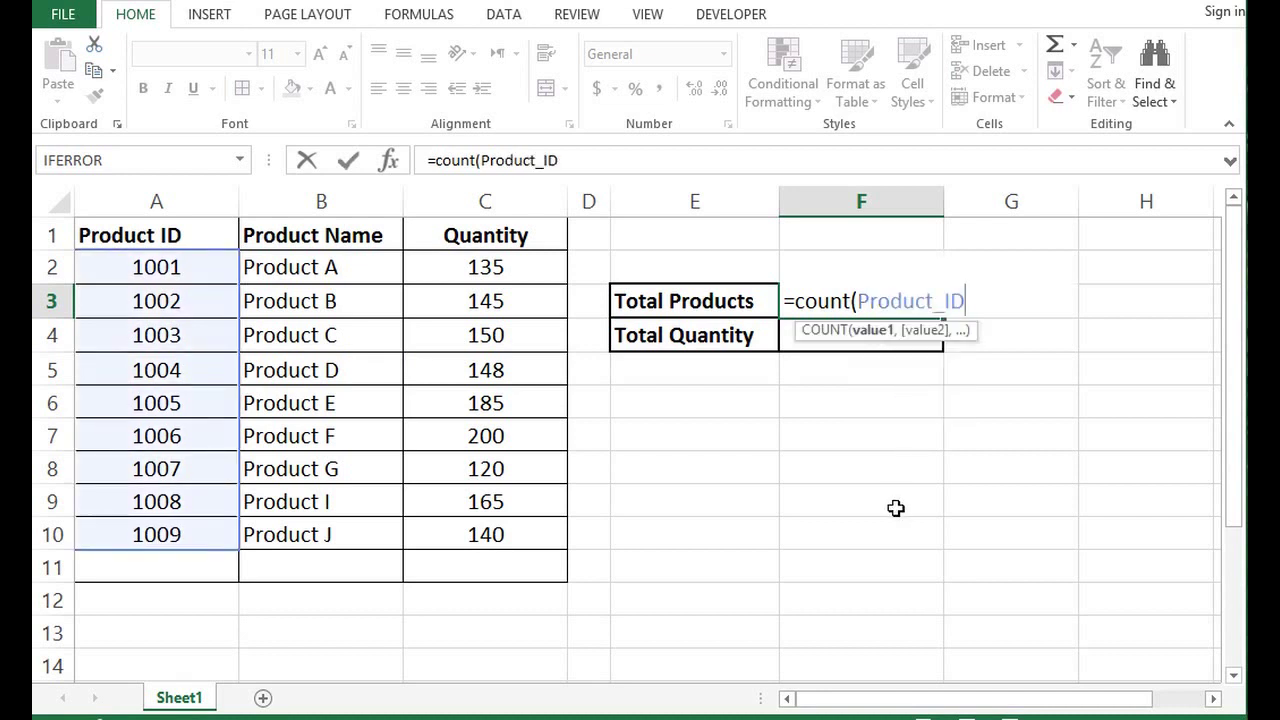
text())
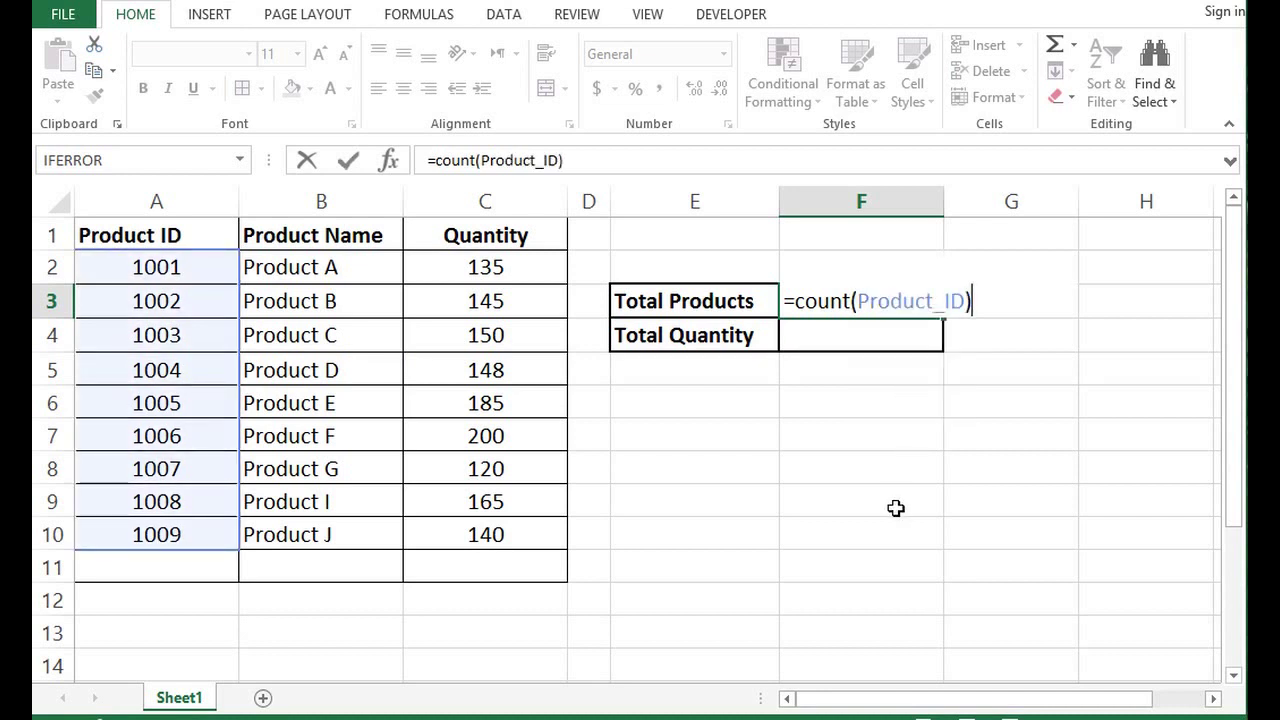
key(Return)
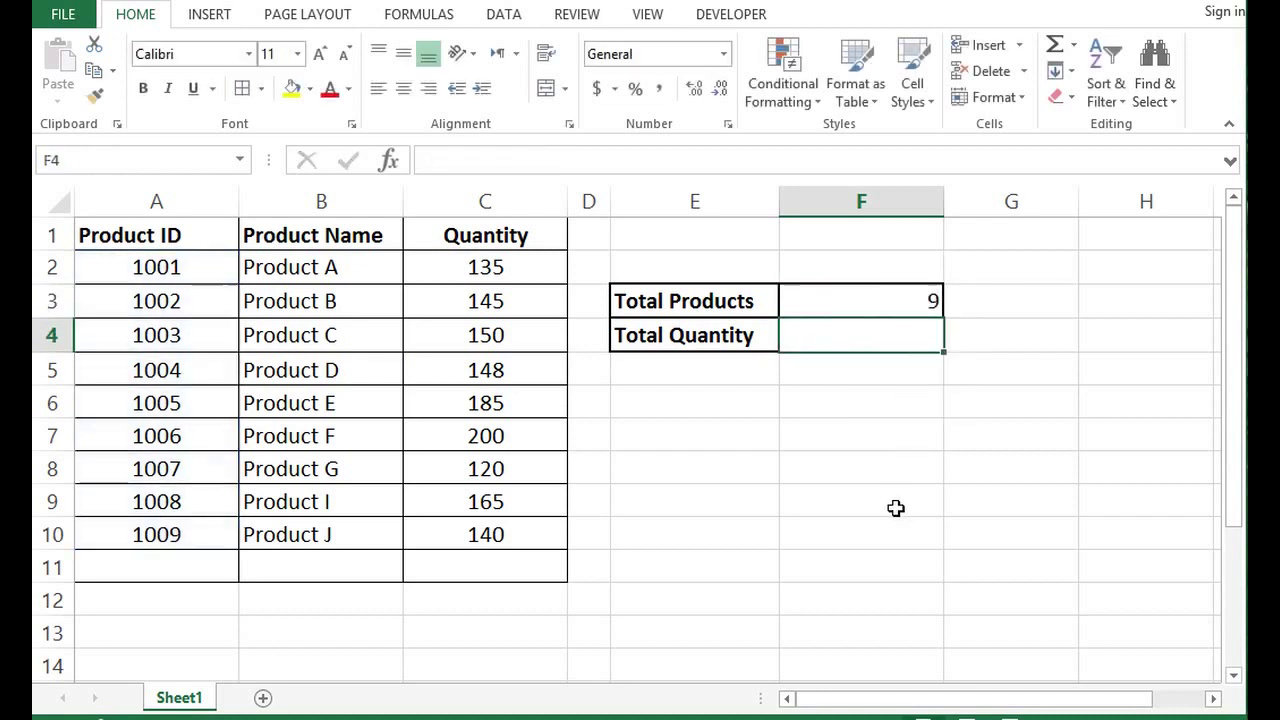
- Clear the COUNT formula from the Total Products cell F3
click(883, 299)
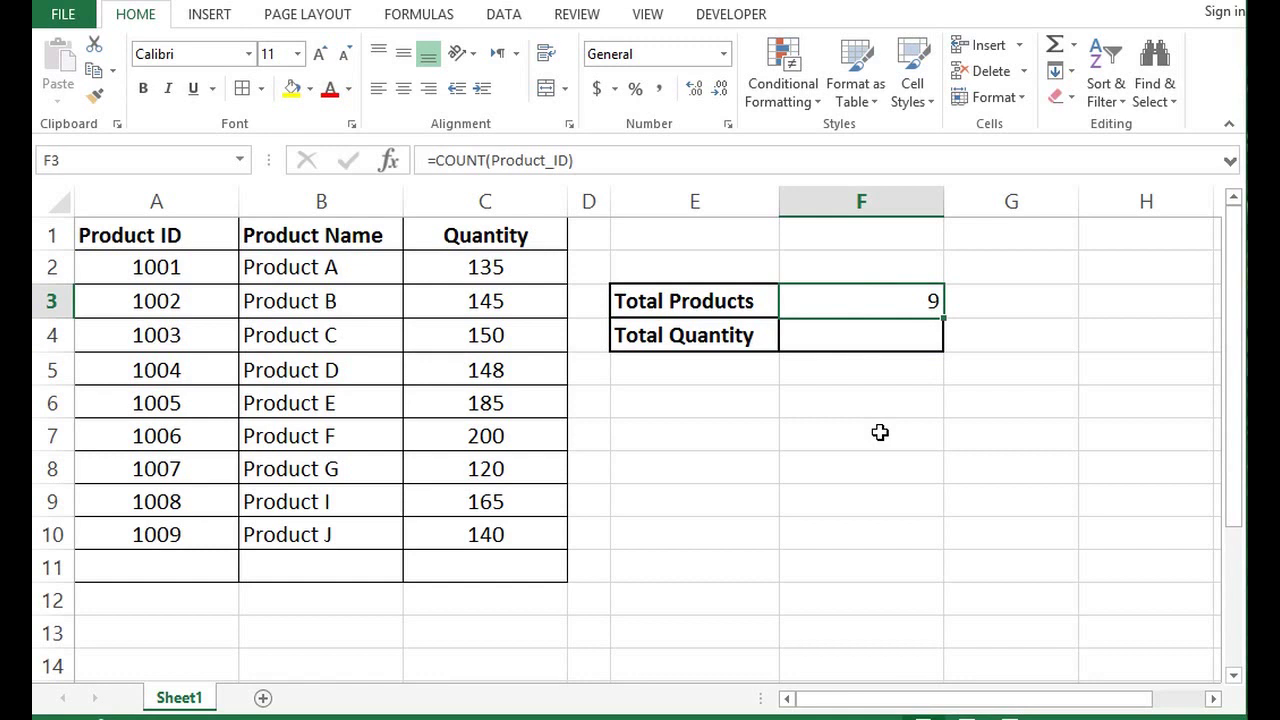
key(Delete)
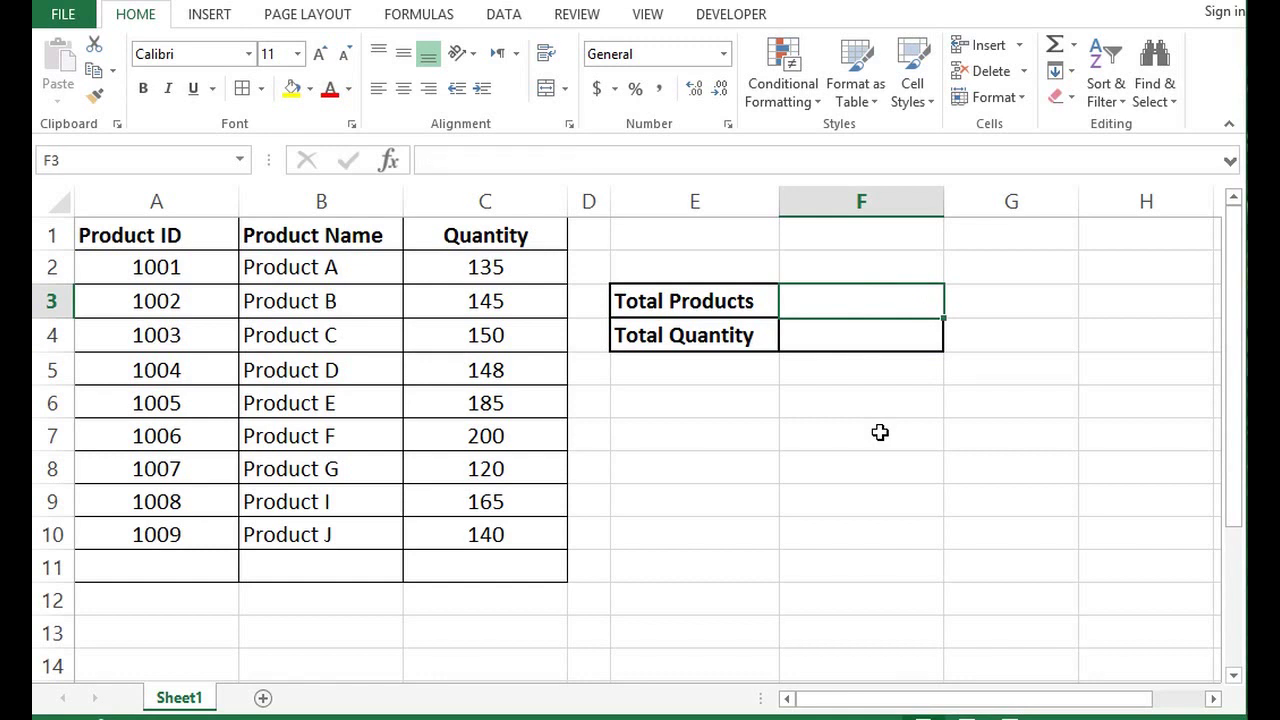
click(880, 432)
- Enter =COUNT(Product_ID) in the Total Products cell F3, inserting the range name with Paste Name
click(838, 312)
text(=count)
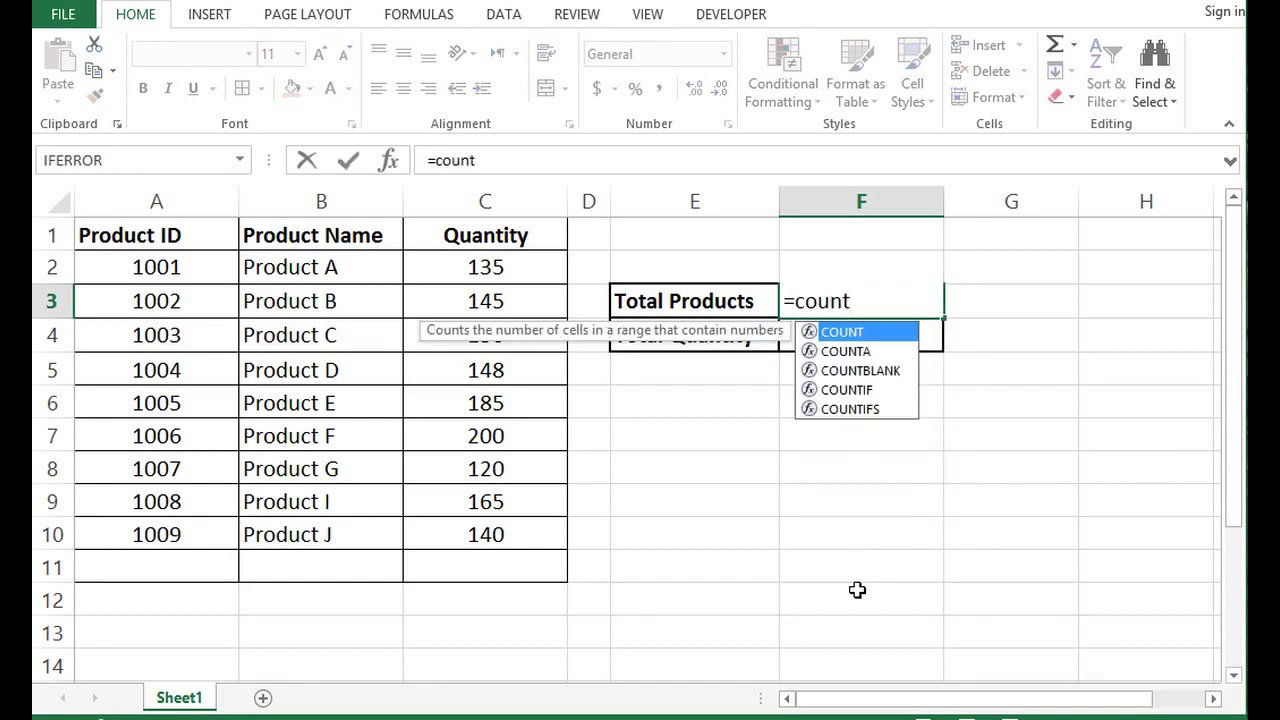
text(()
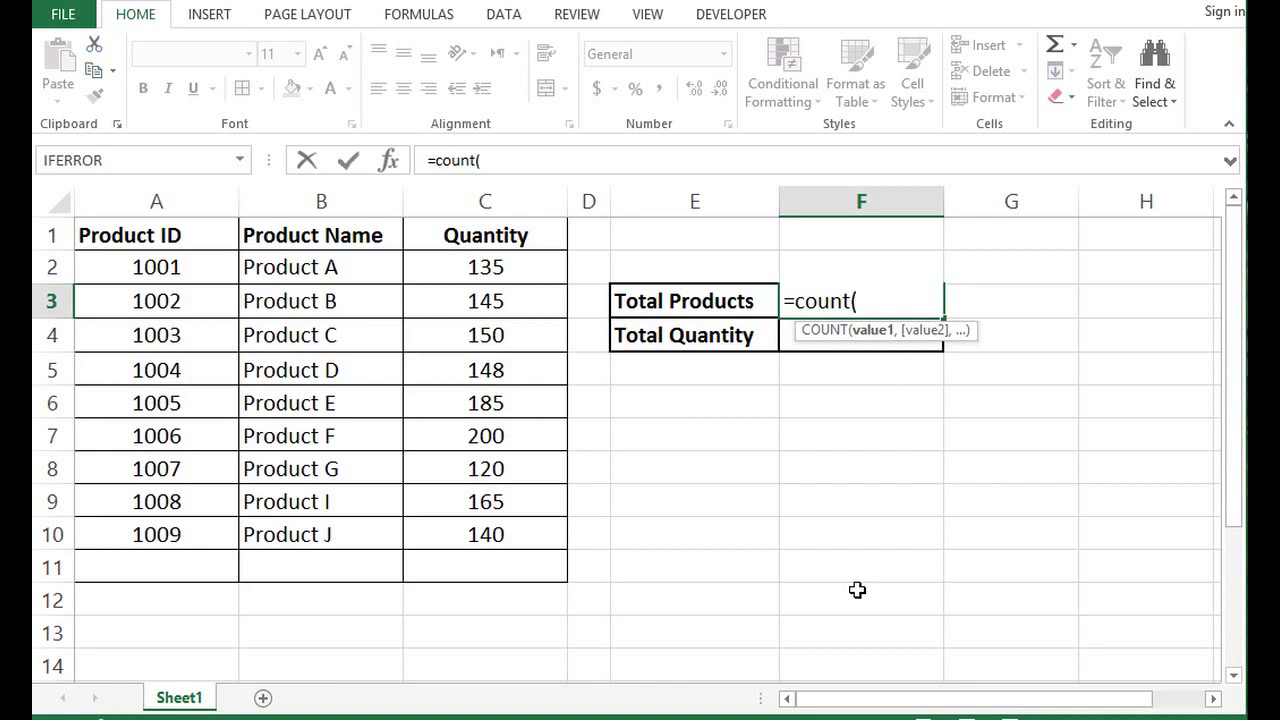
key(F3)
drag(874, 257, 750, 354)
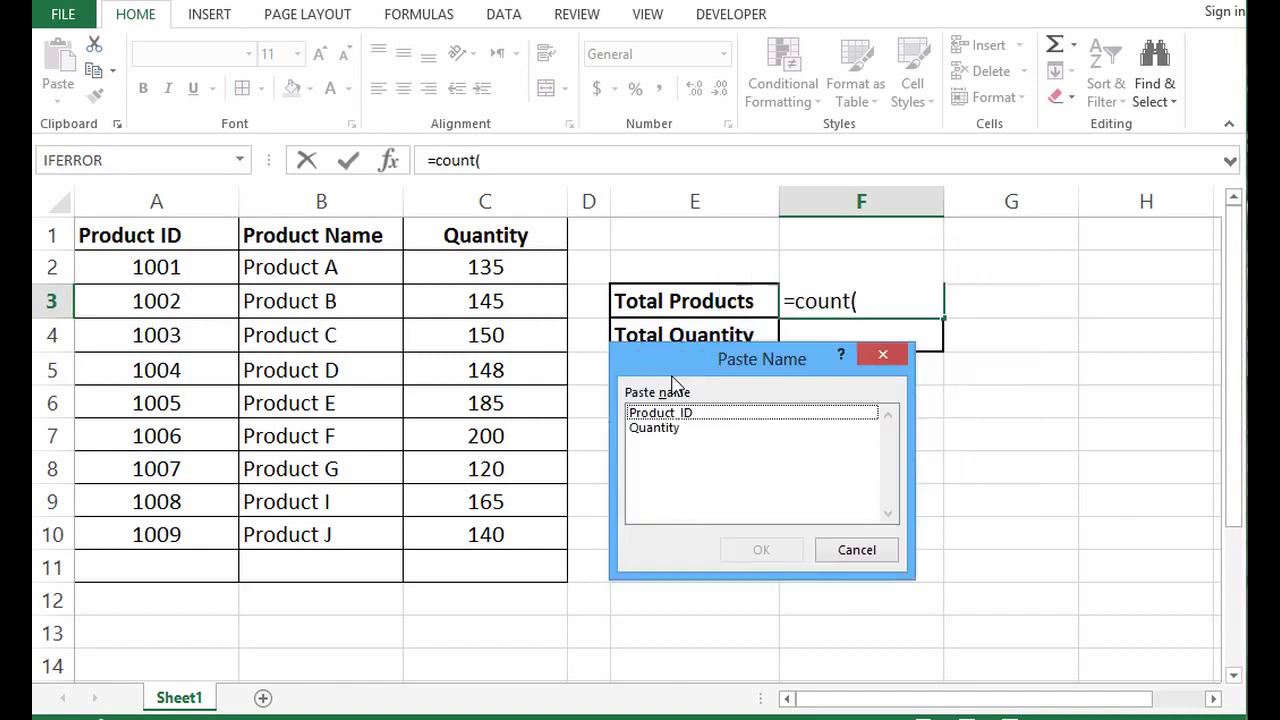
drag(672, 384, 447, 330)
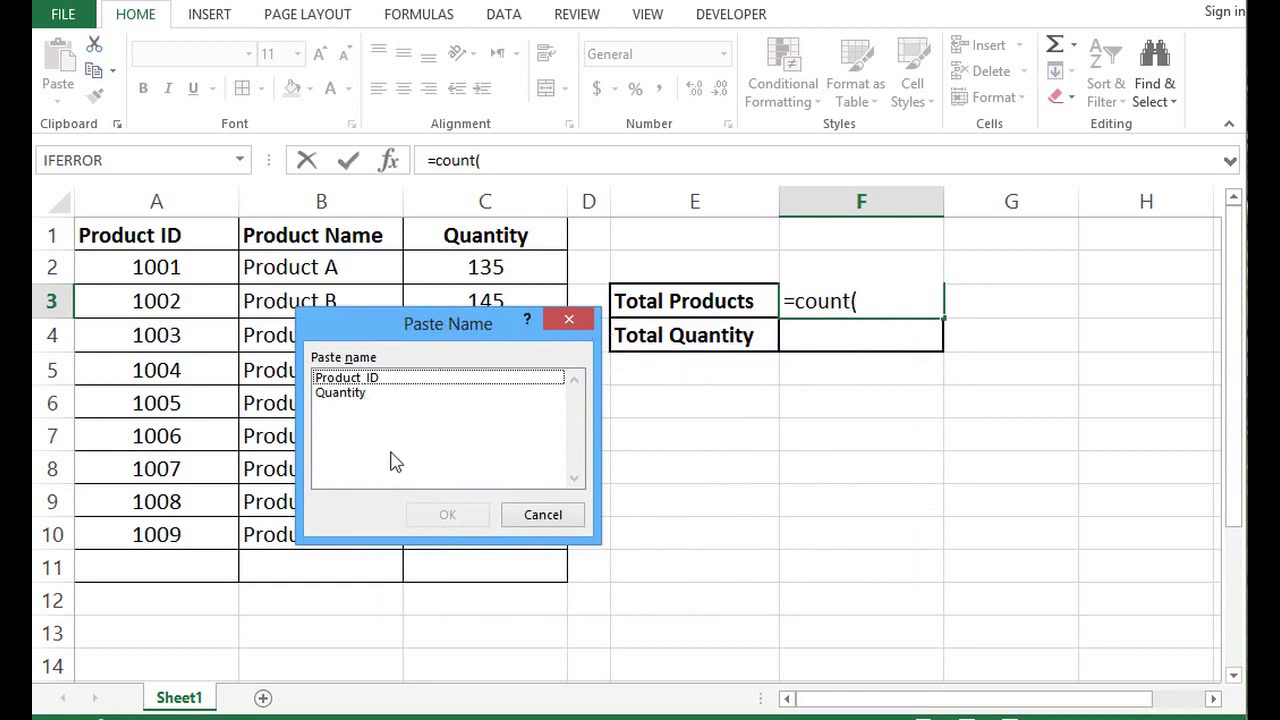
click(347, 380)
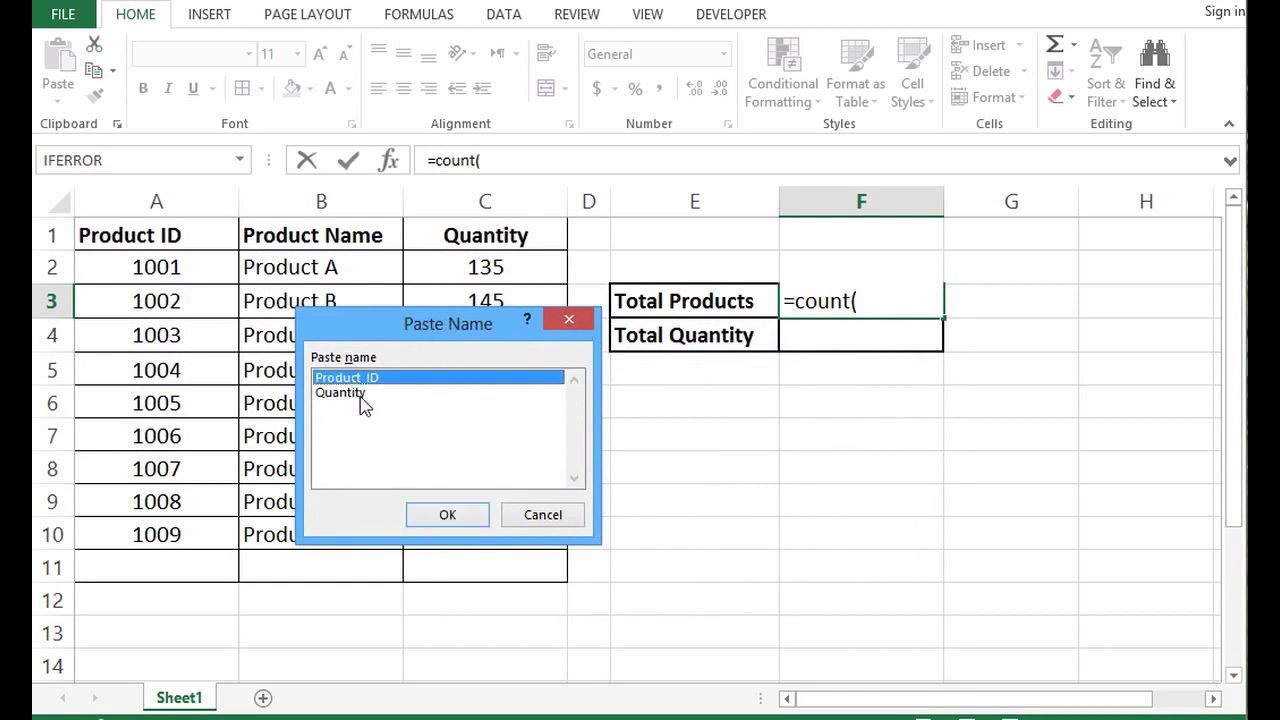
click(440, 515)
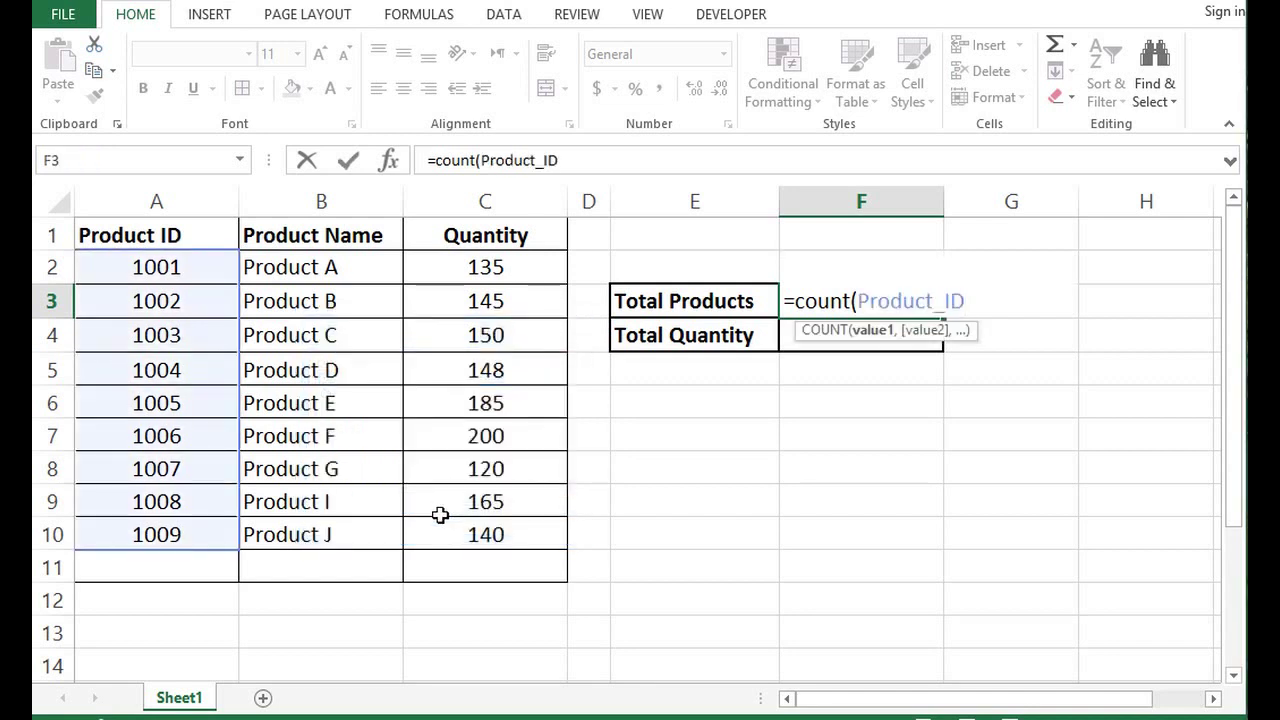
text())
key(Return)
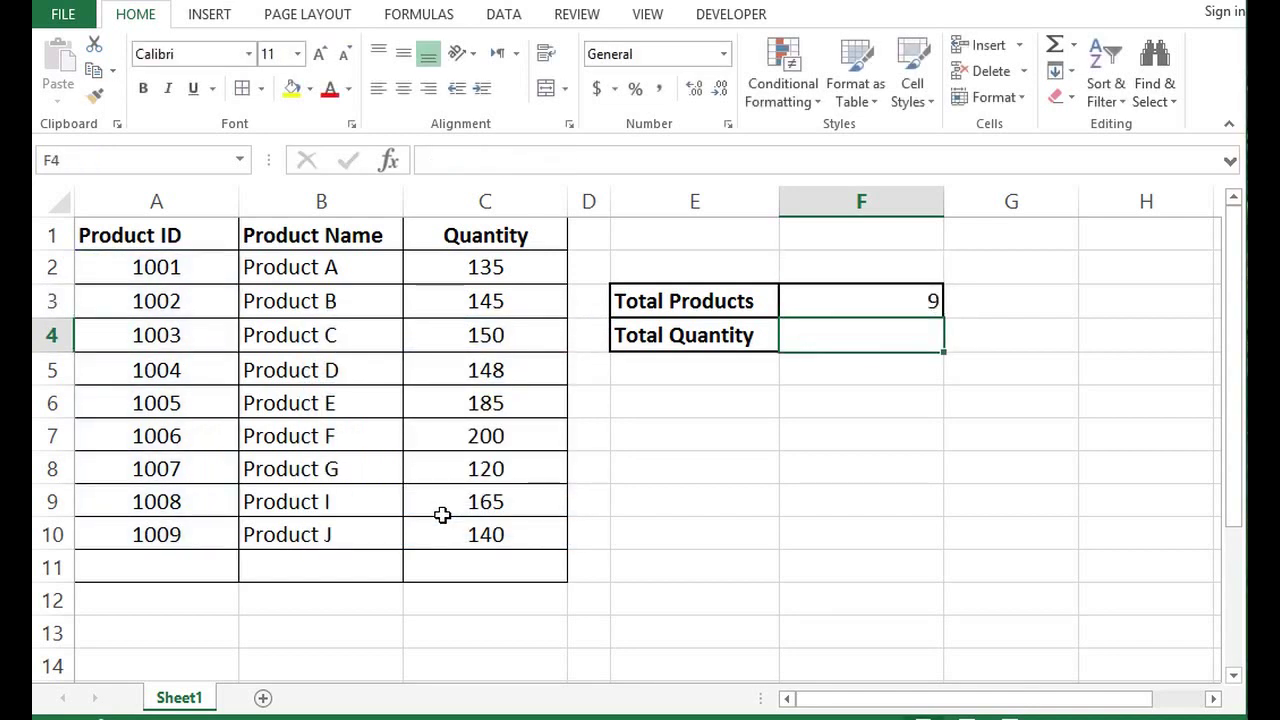
- Enter =SUM(Quantity) in the Total Quantity cell F4, inserting the range name with Paste Name, and check both total formulas
click(848, 414)
click(820, 338)
text(=)
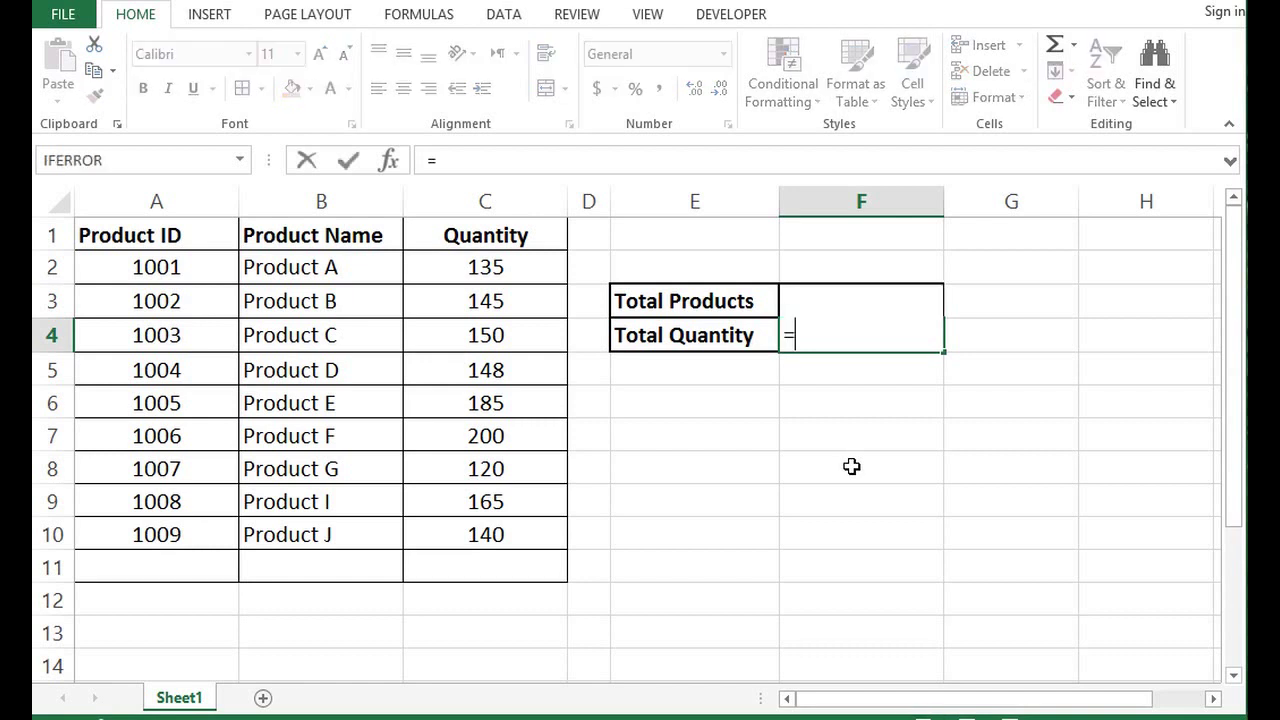
text(sum()
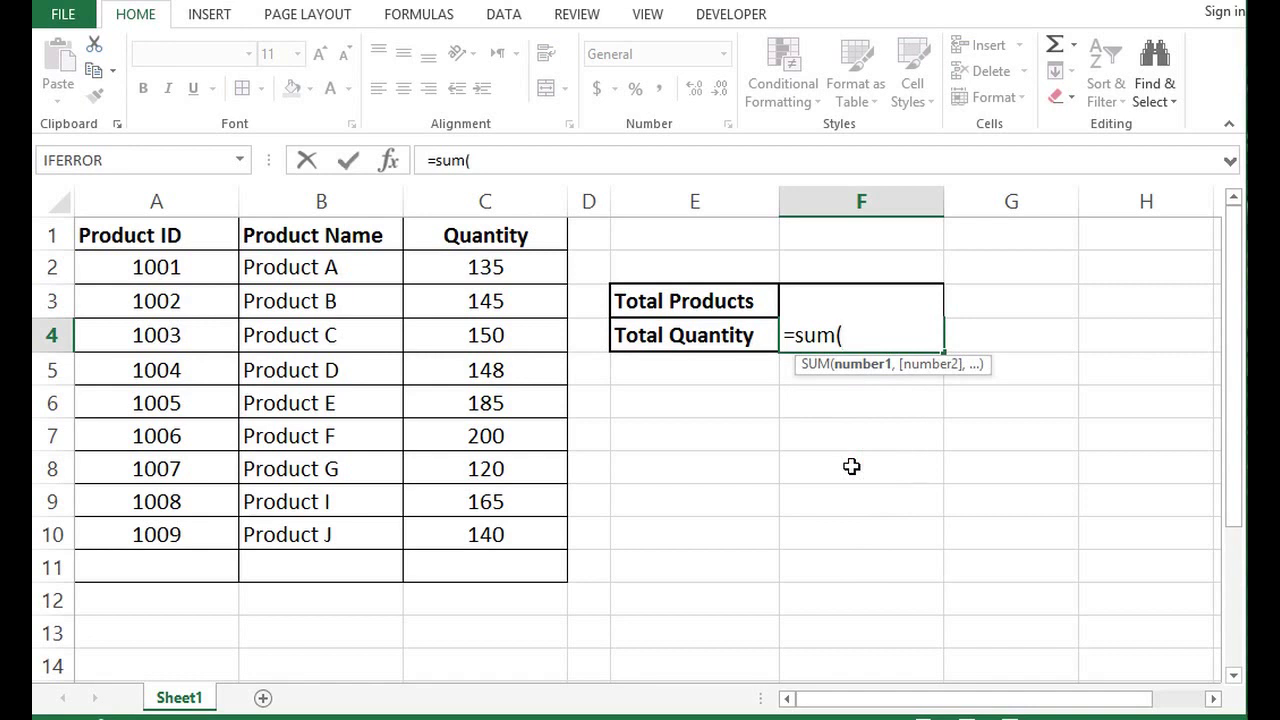
key(F3)
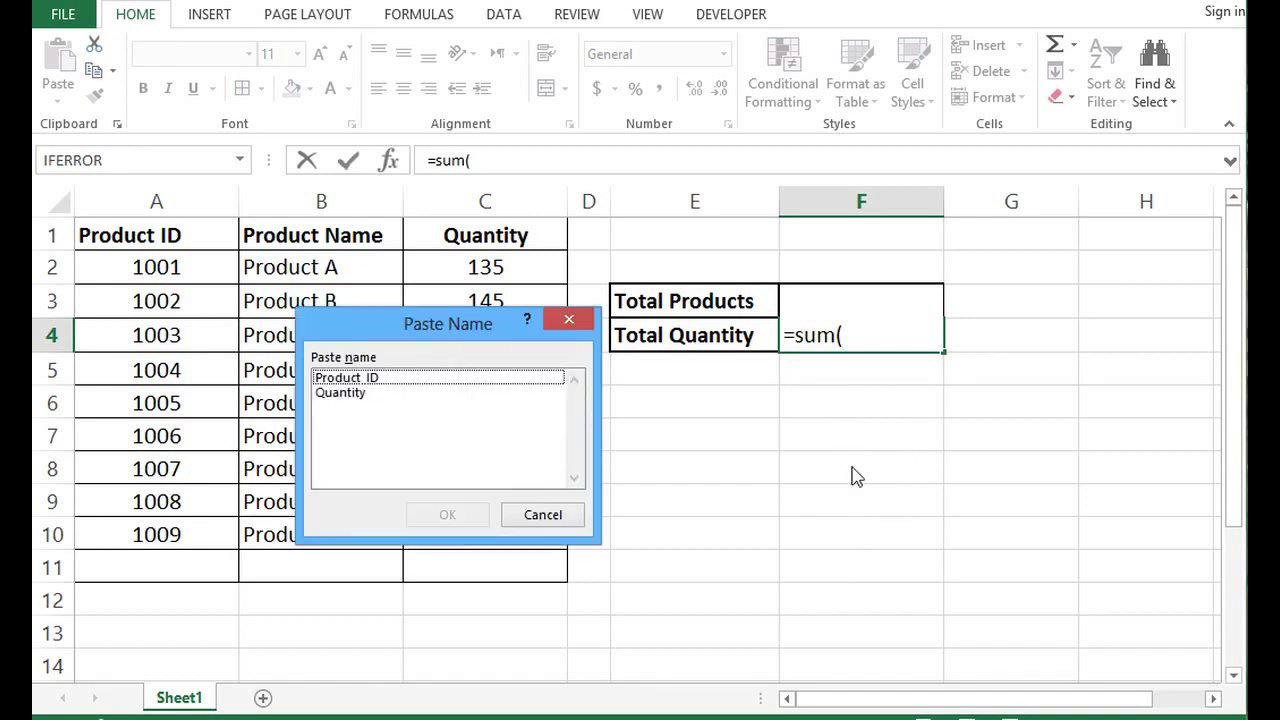
click(328, 394)
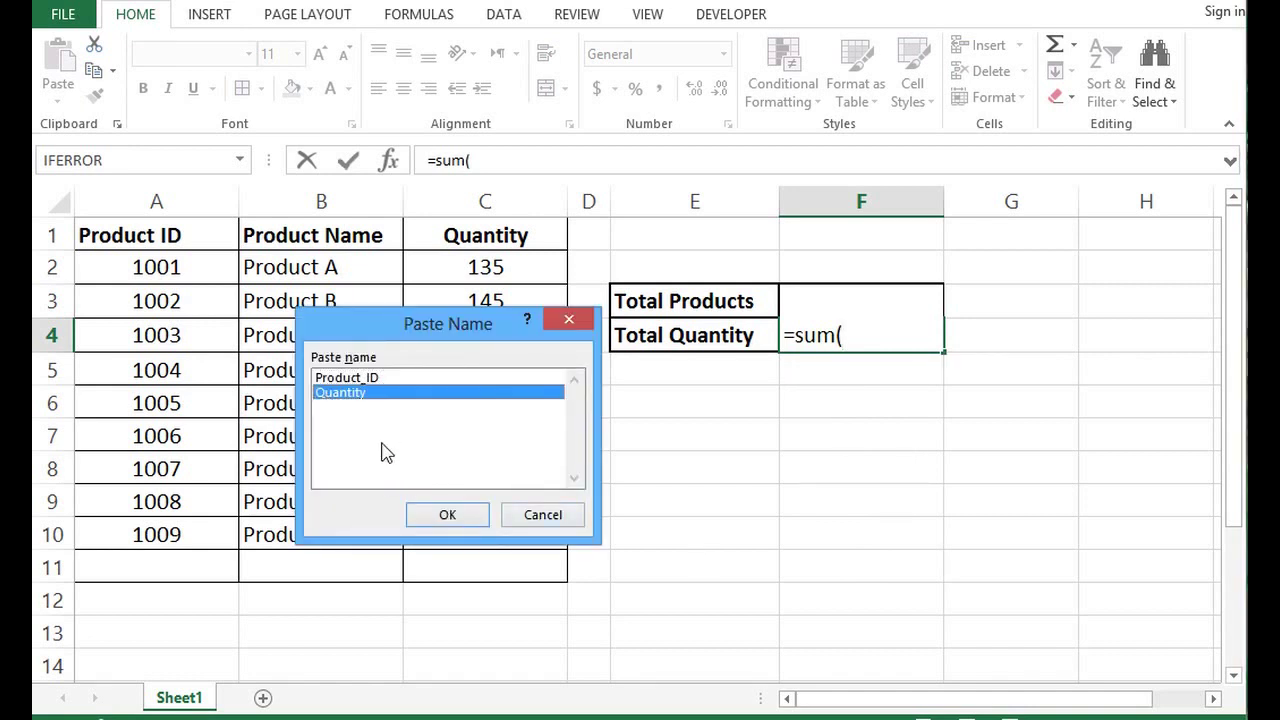
click(449, 522)
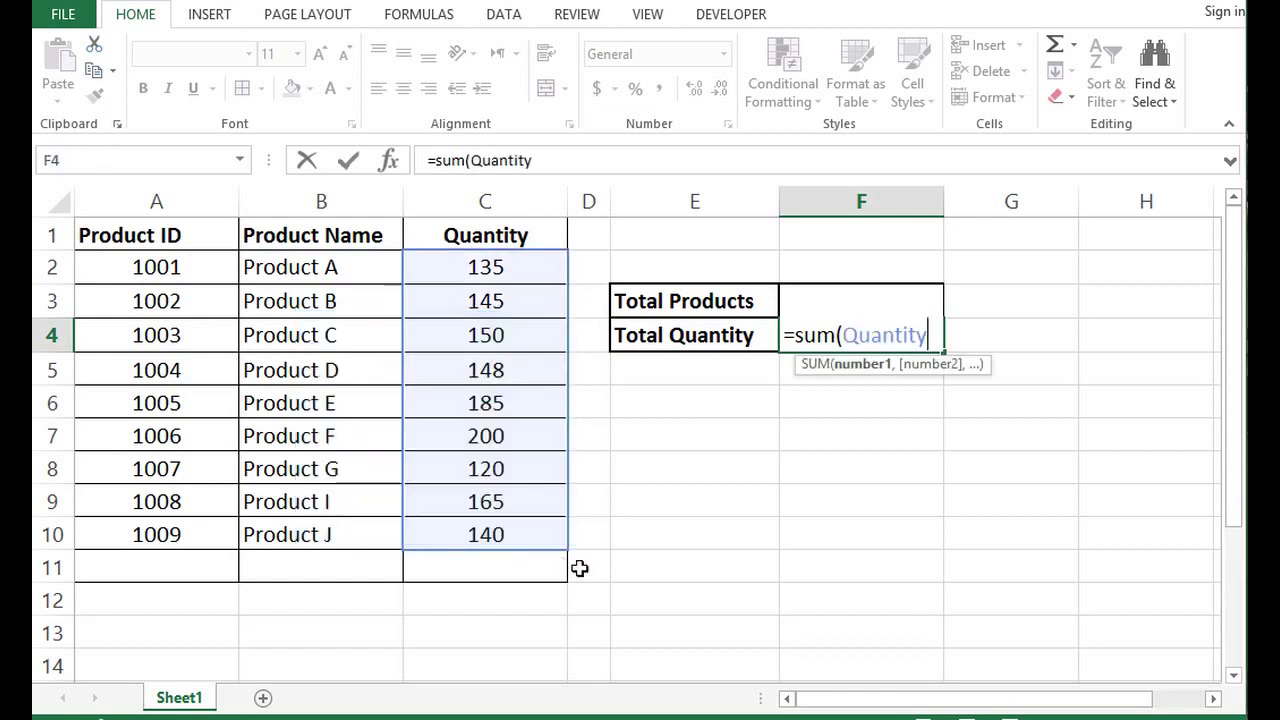
text())
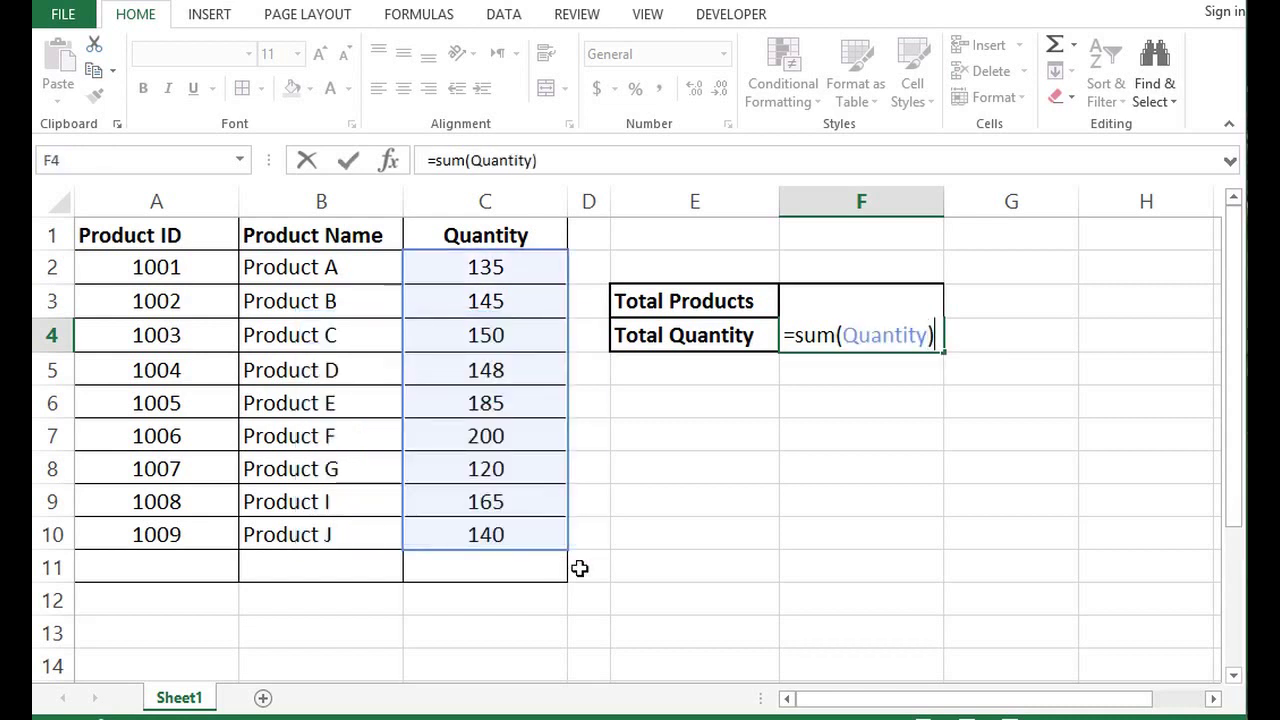
key(Return)
click(846, 462)
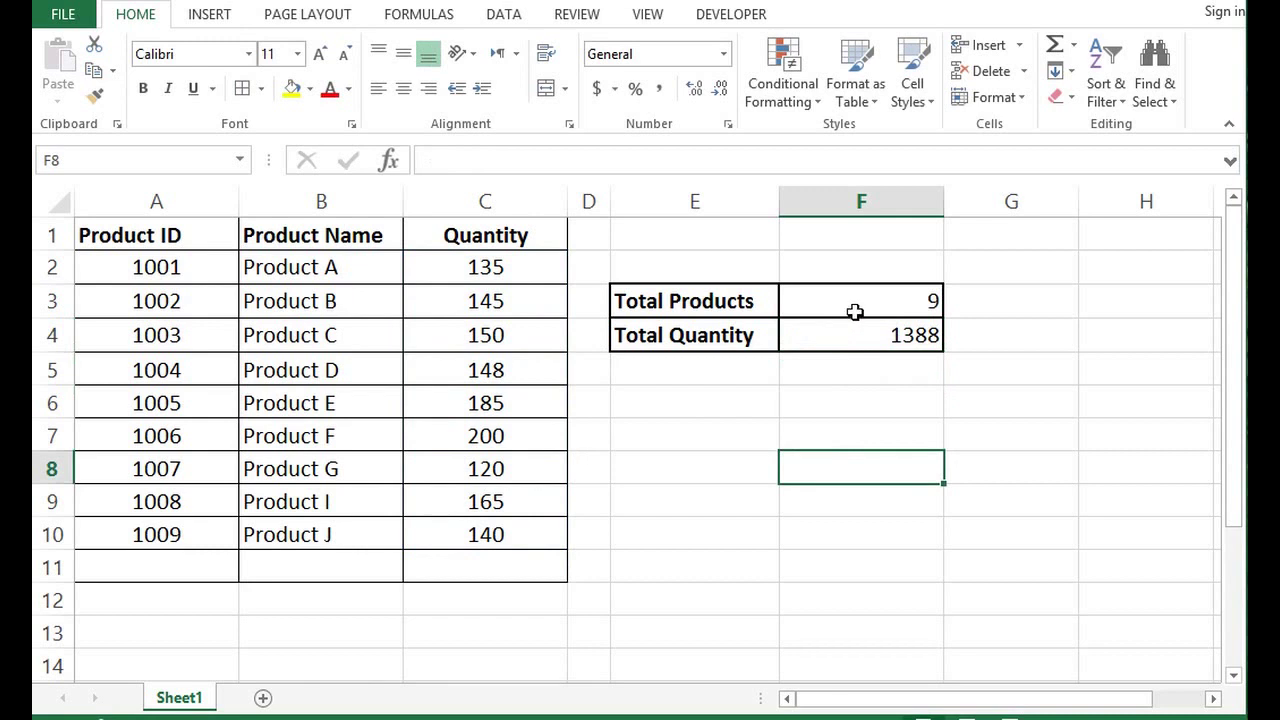
click(853, 302)
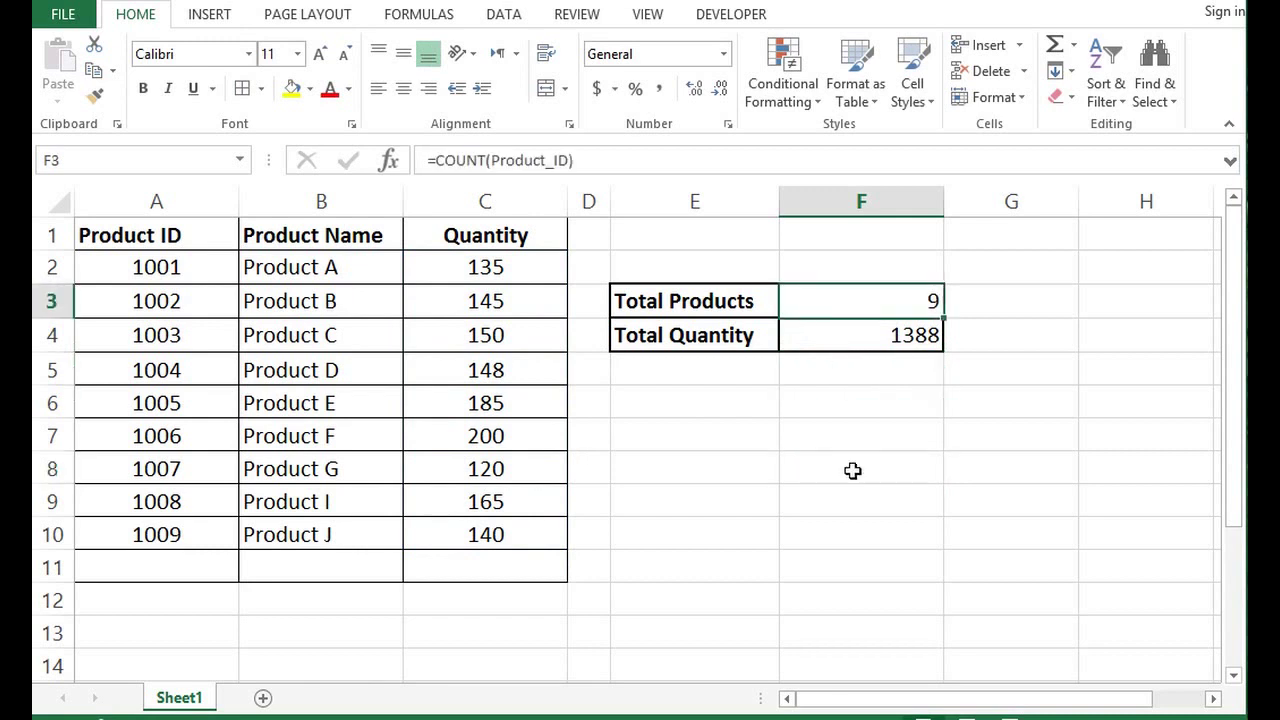
click(861, 335)
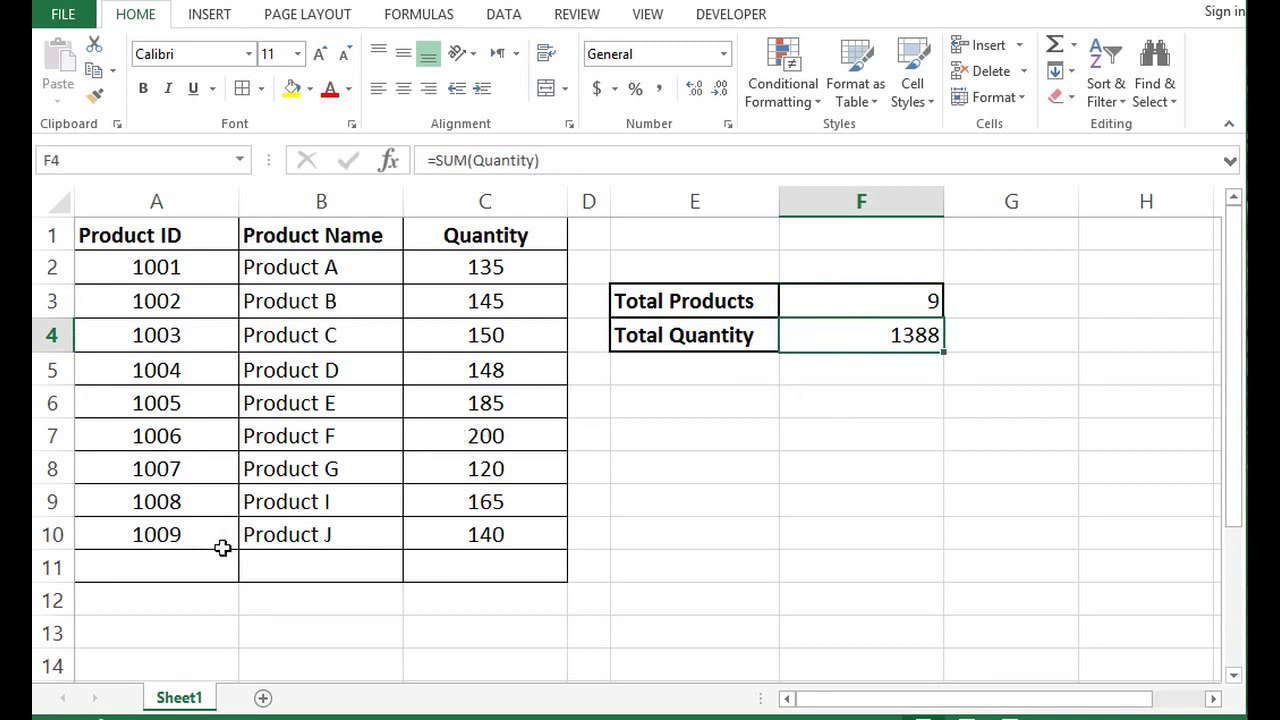
- Add a product record in row 11 with ID 1010, name Product K and quantity 200
click(175, 565)
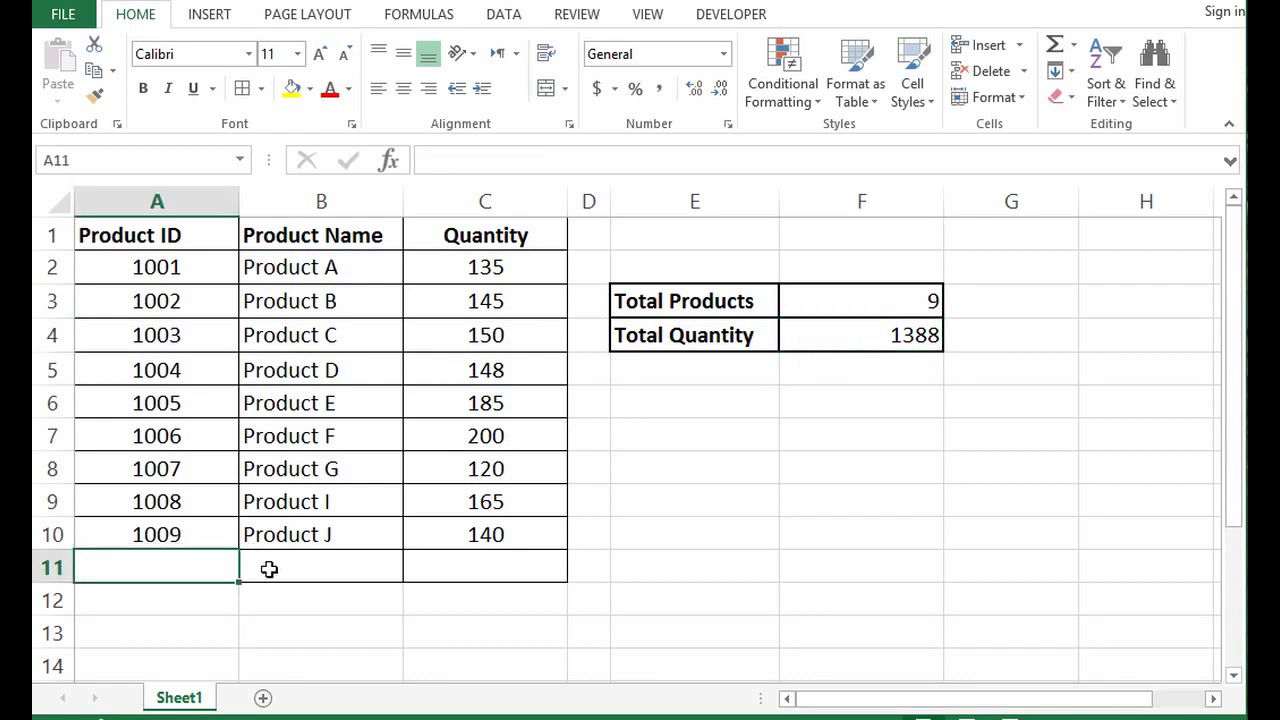
text(1010)
key(Return)
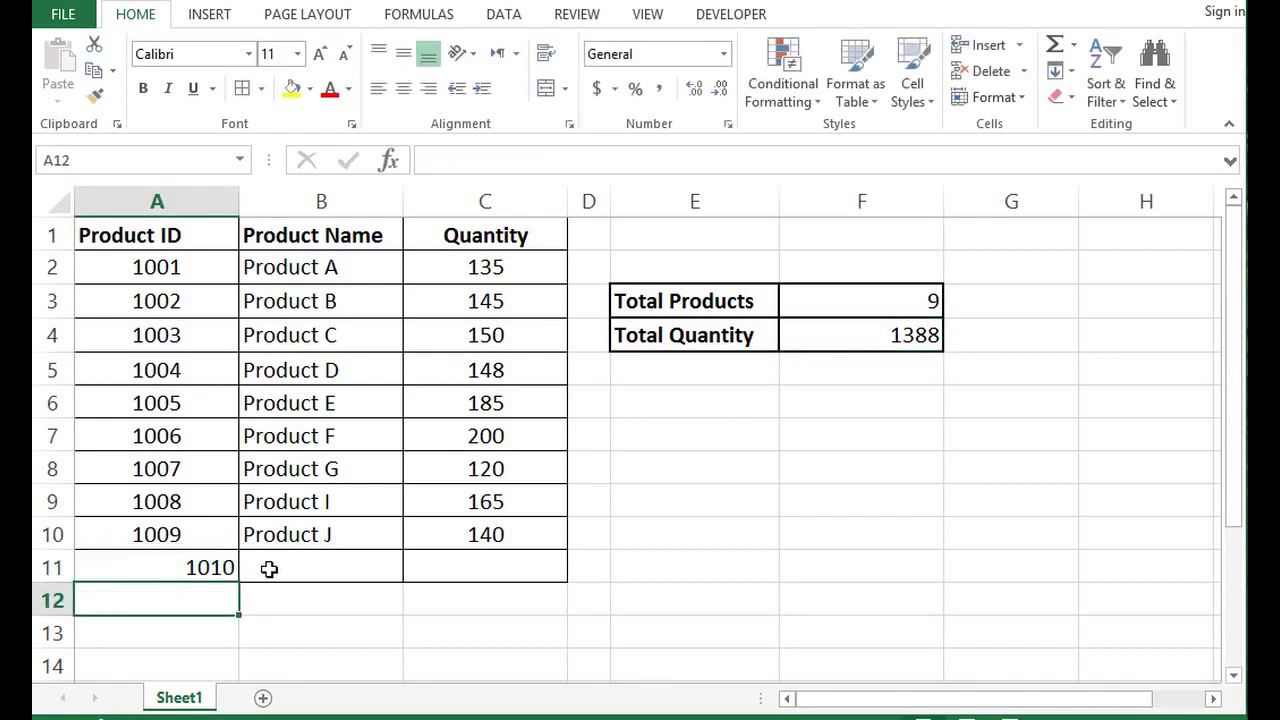
click(287, 555)
click(160, 568)
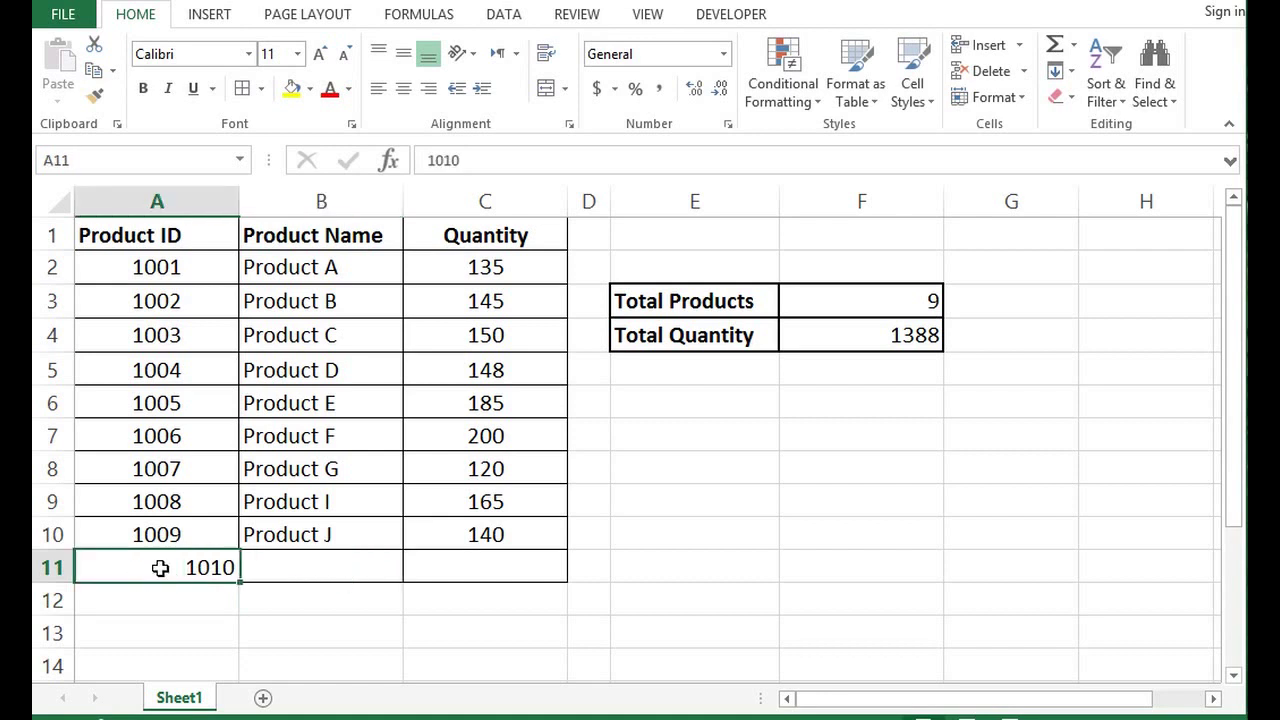
click(266, 562)
text(Product K)
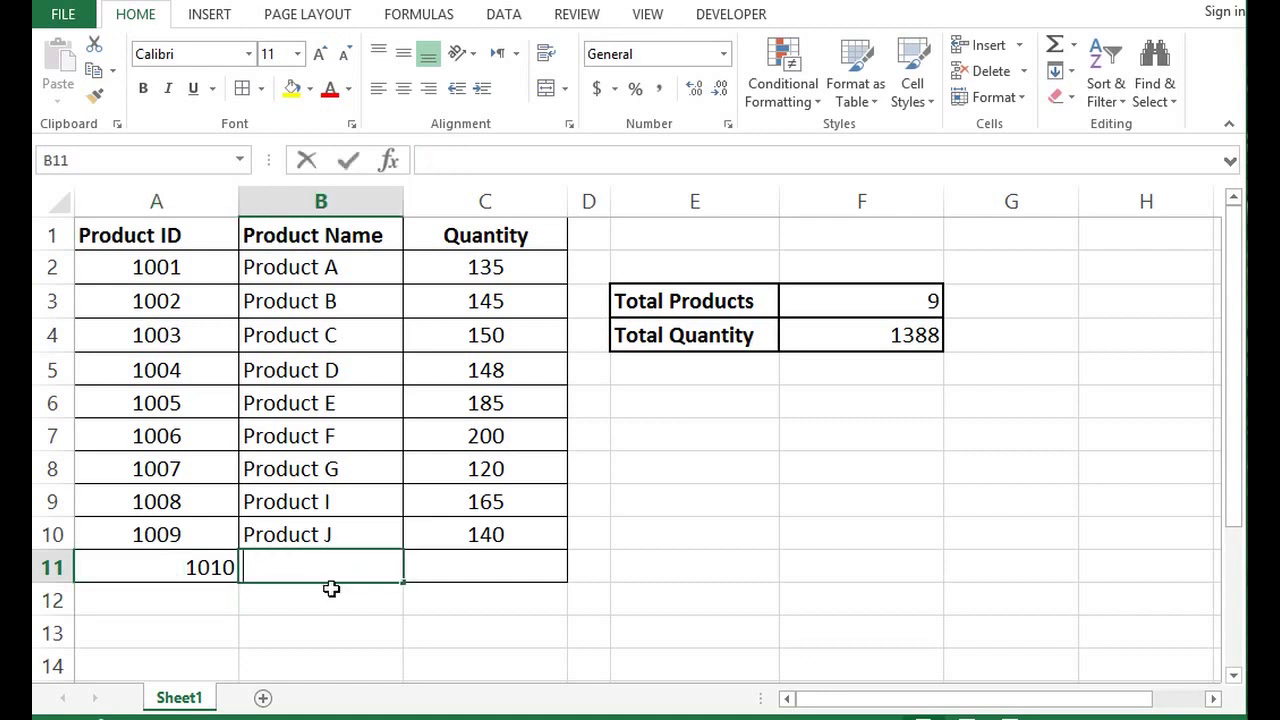
key(Return)
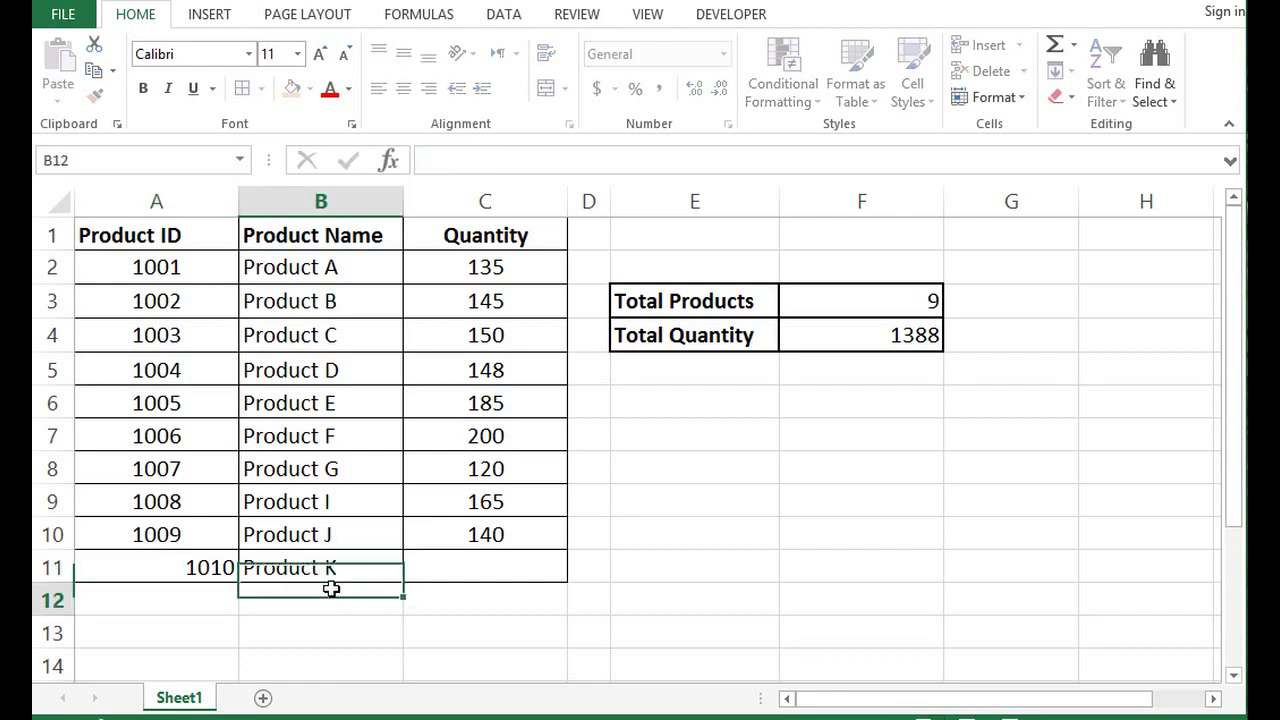
click(465, 559)
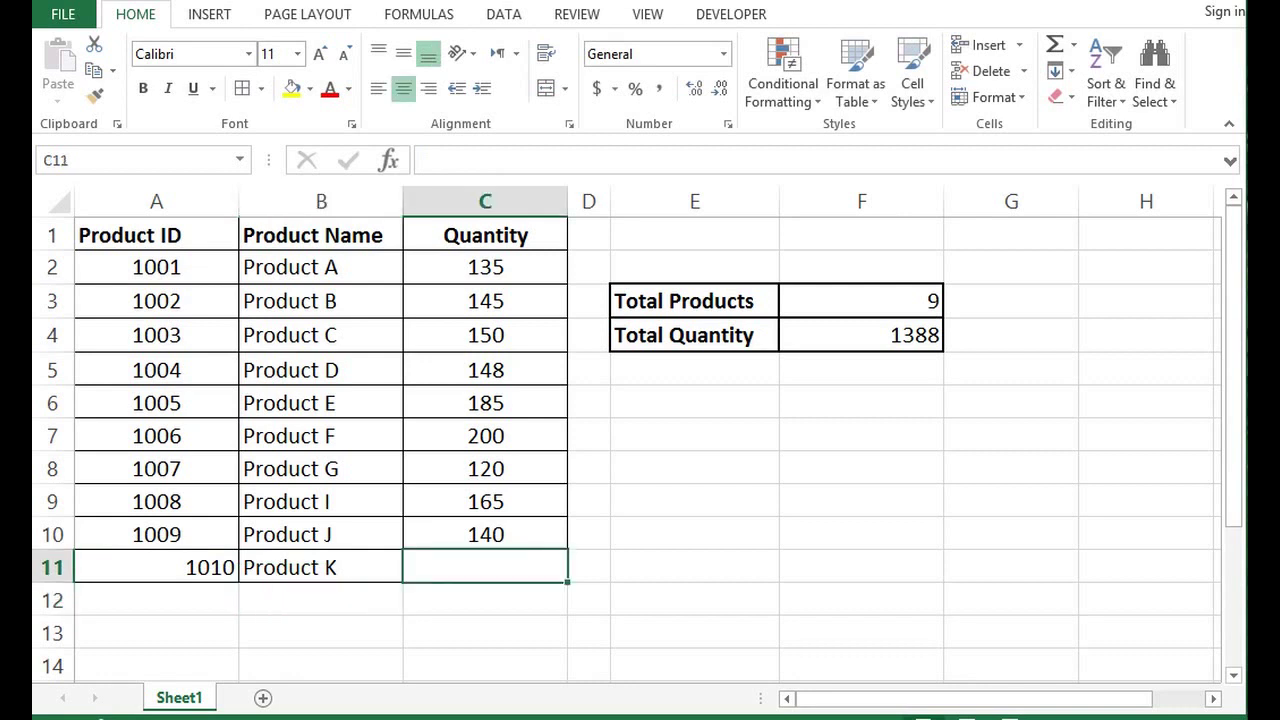
text(200)
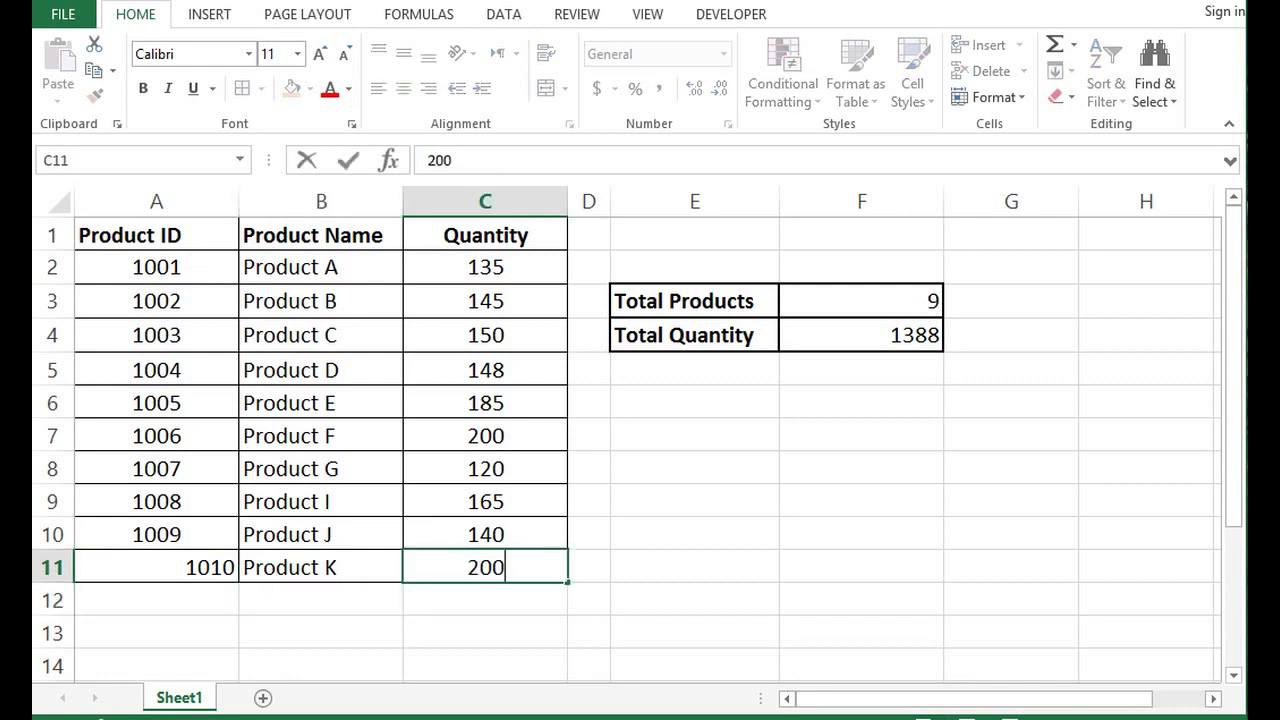
key(Return)
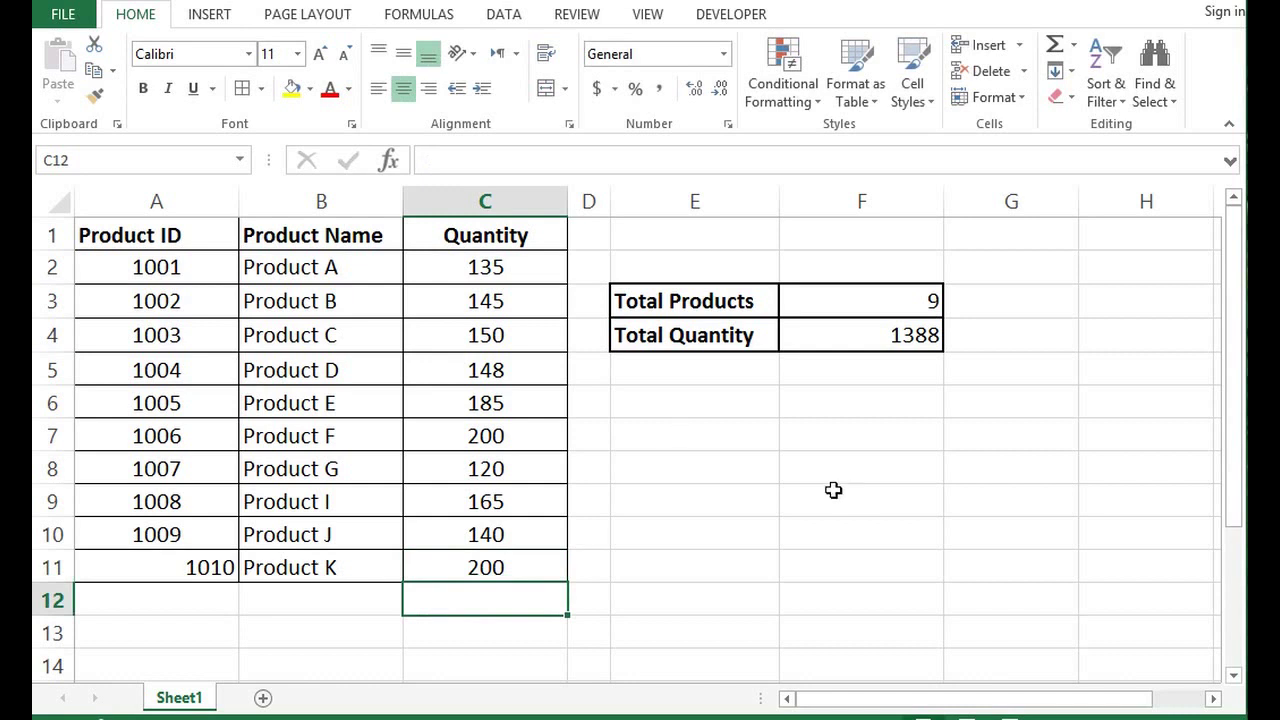
- Check the Total Quantity formula and which cells the Quantity named range covers
click(751, 458)
click(826, 338)
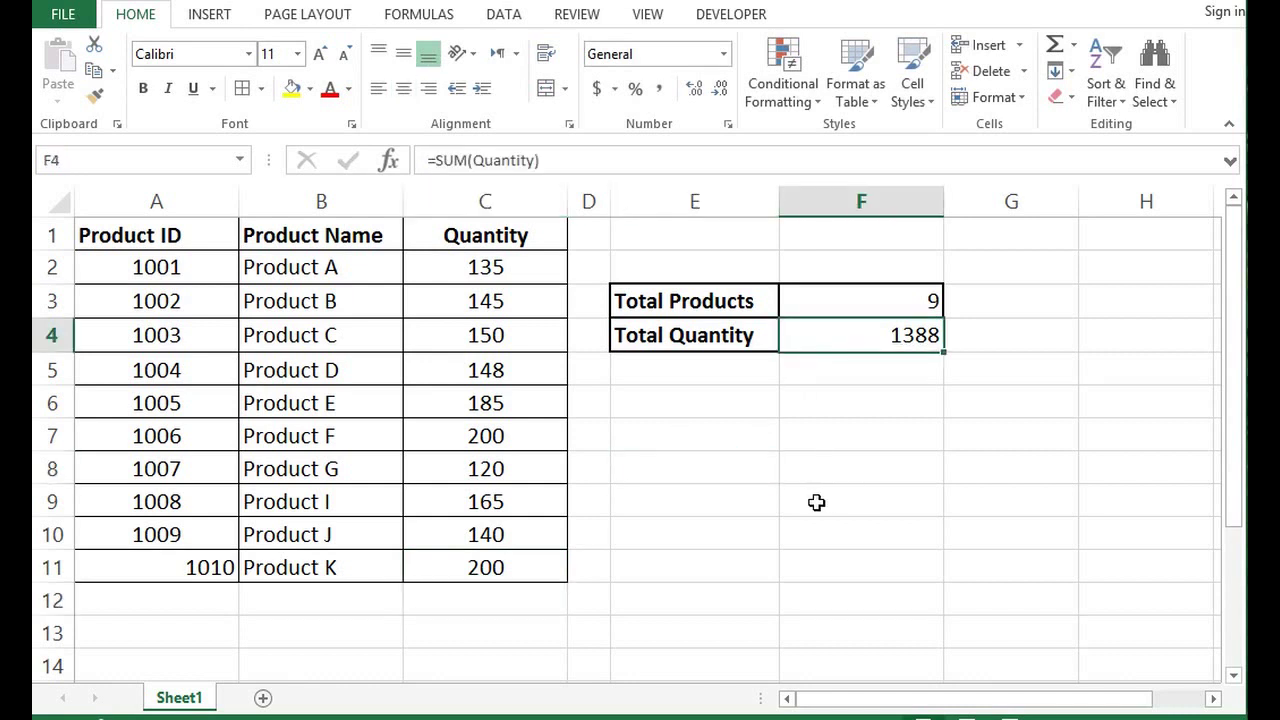
click(251, 326)
click(240, 160)
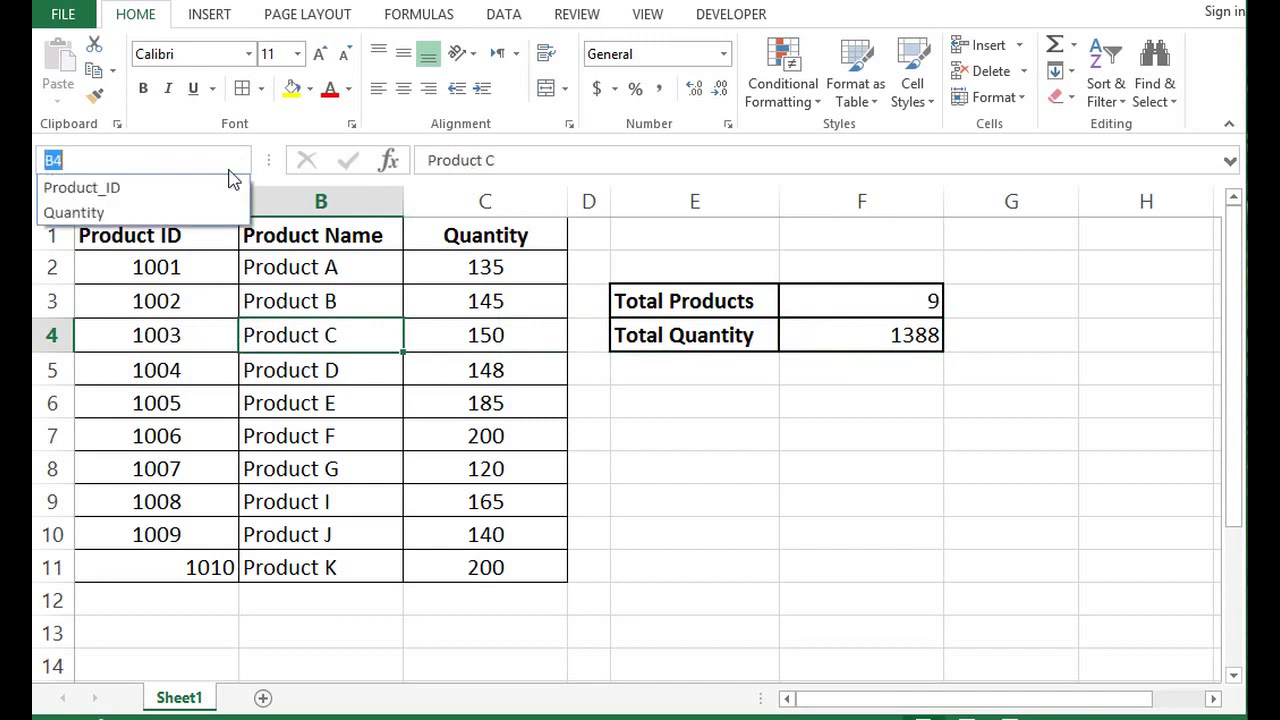
click(130, 214)
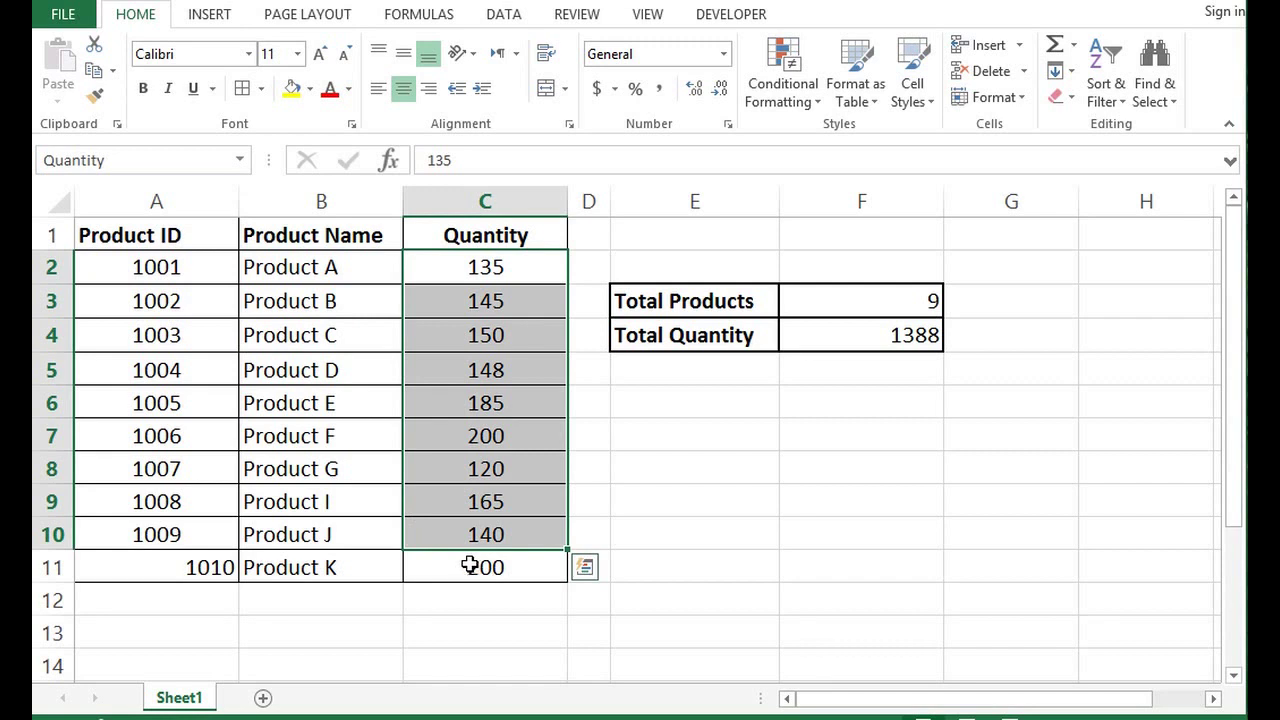
click(660, 492)
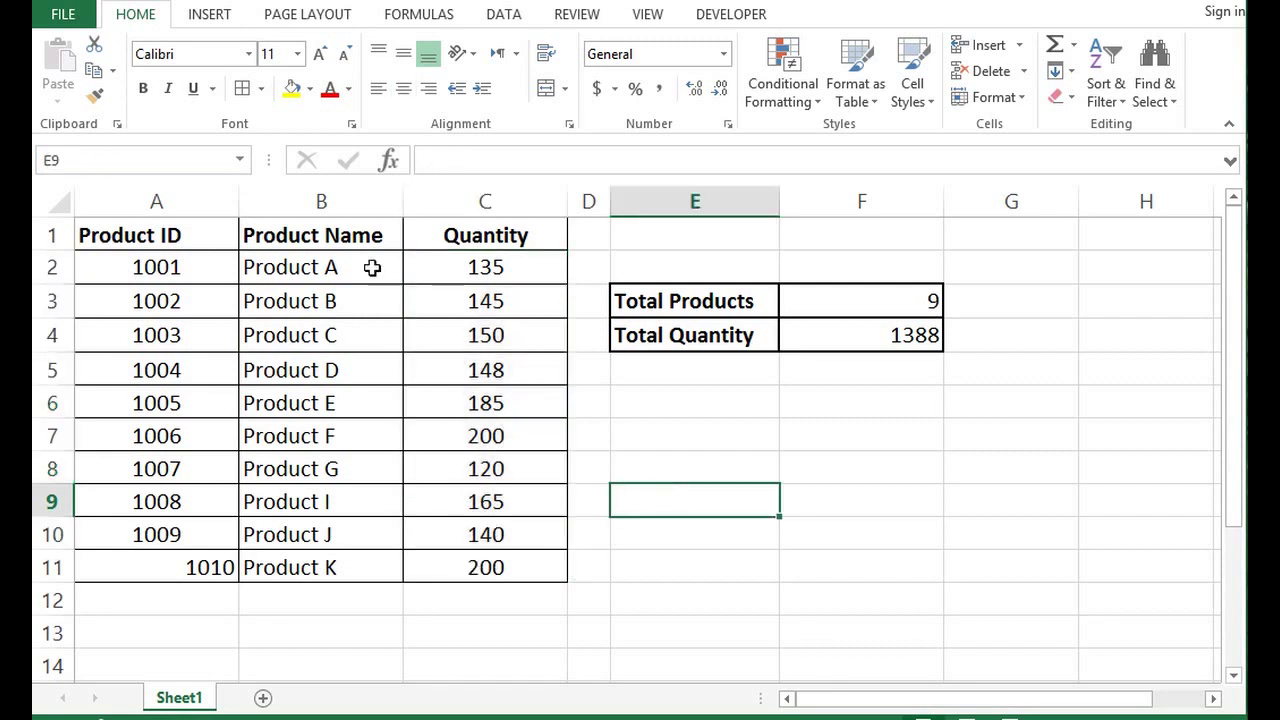
- Edit the Product_ID name in the Name Manager so it refers to =Sheet1!$A$2:$A$11
click(331, 225)
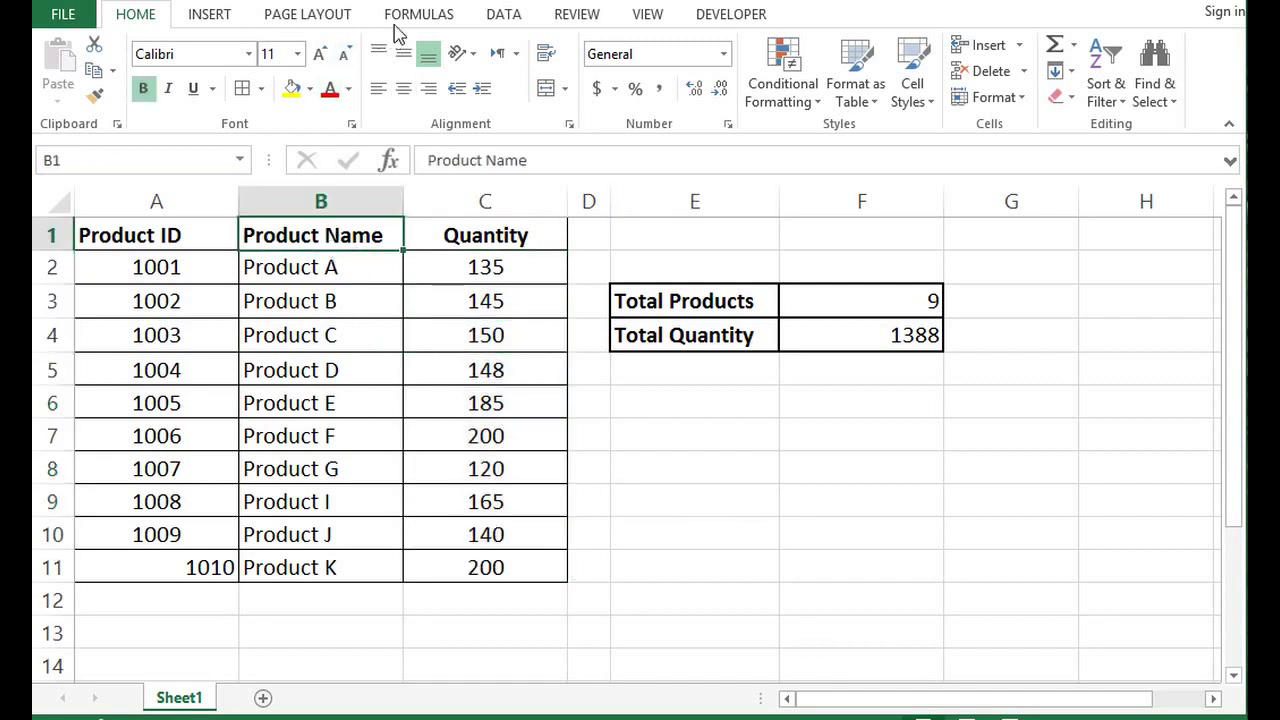
click(418, 18)
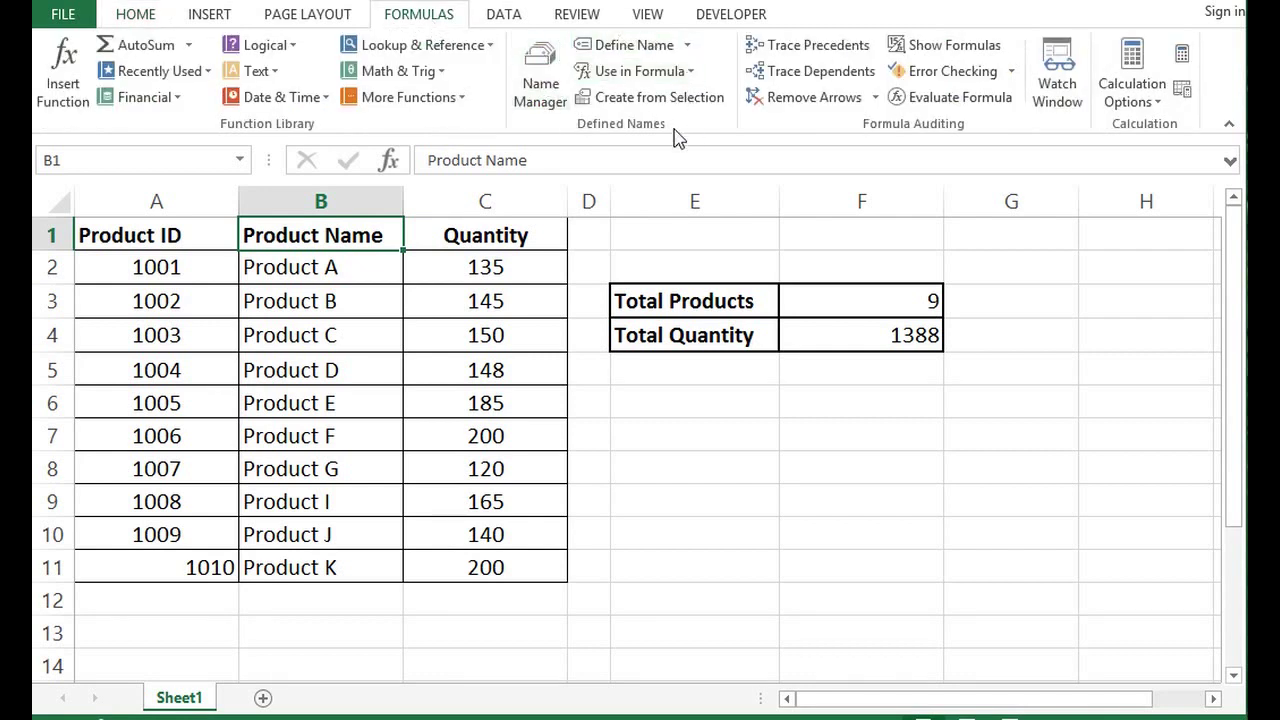
click(545, 85)
drag(513, 196, 952, 118)
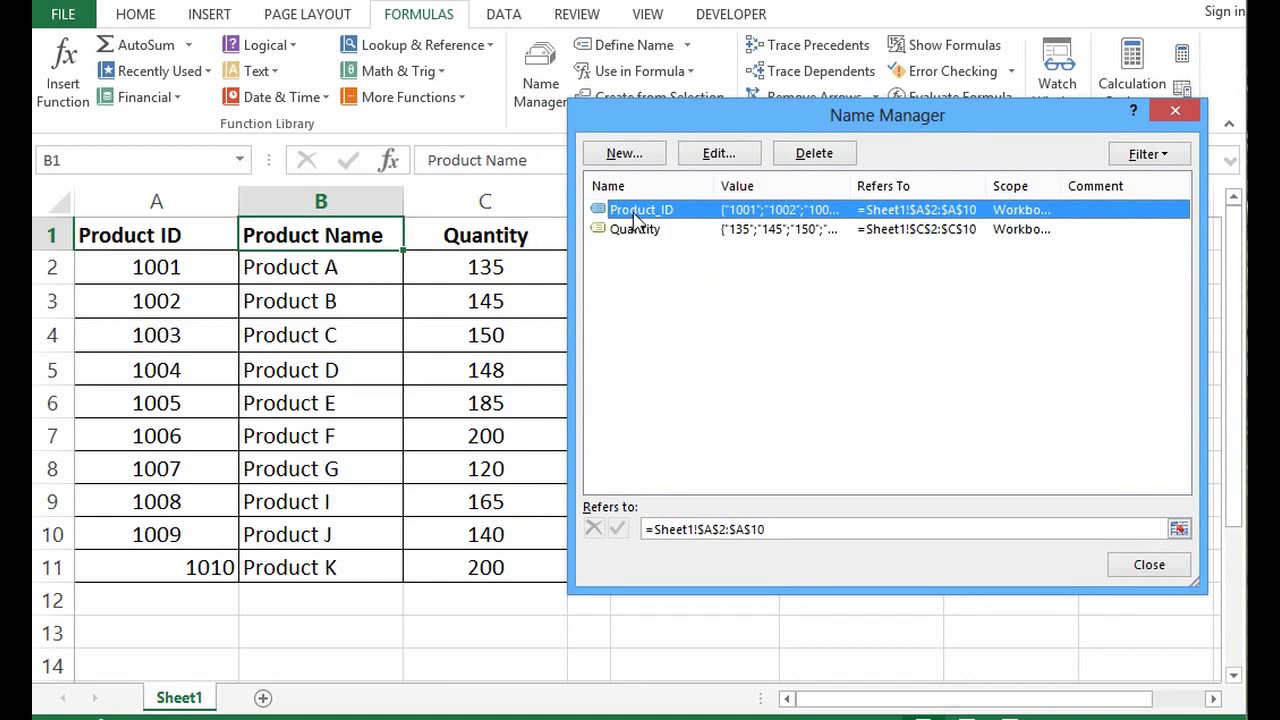
click(721, 158)
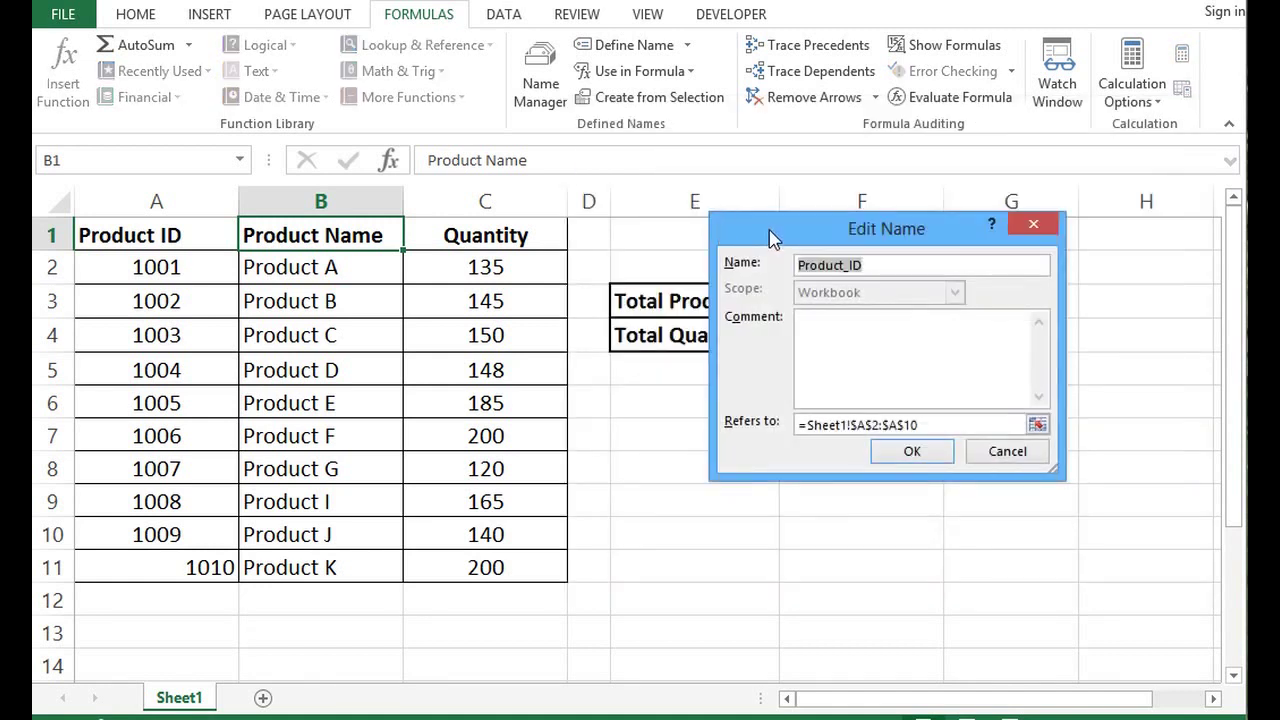
drag(770, 235, 531, 297)
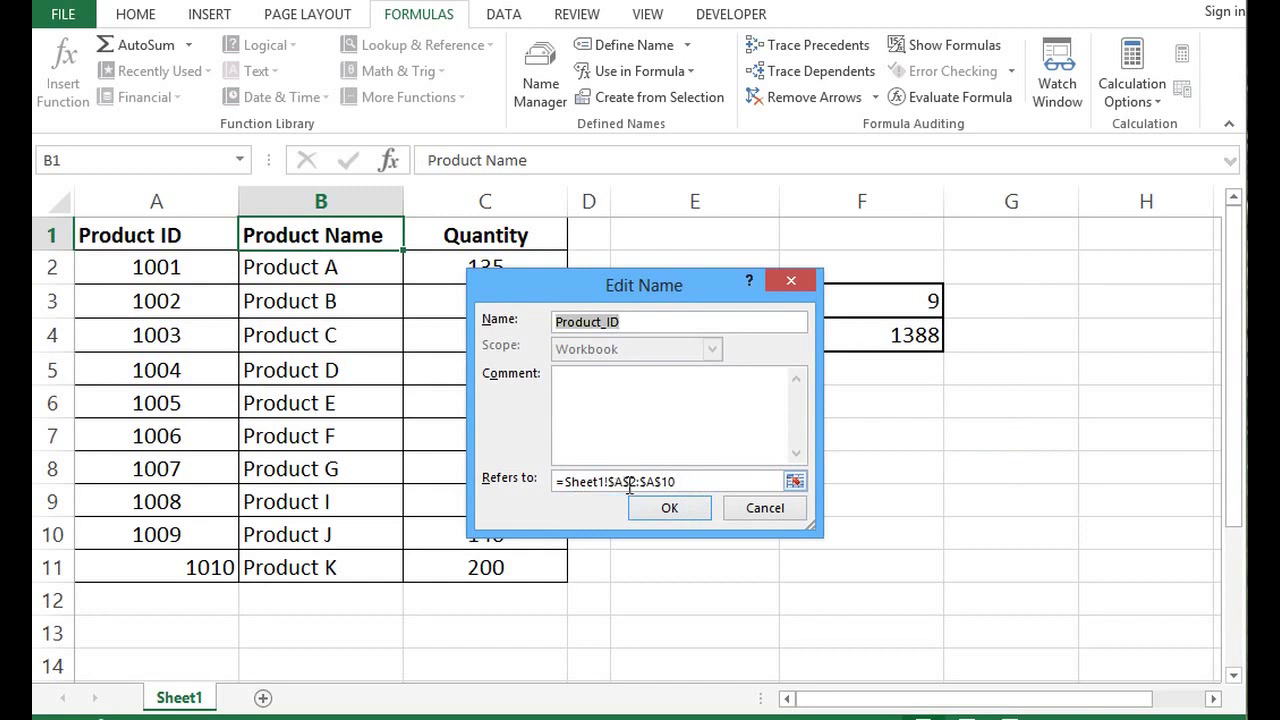
click(592, 484)
click(682, 481)
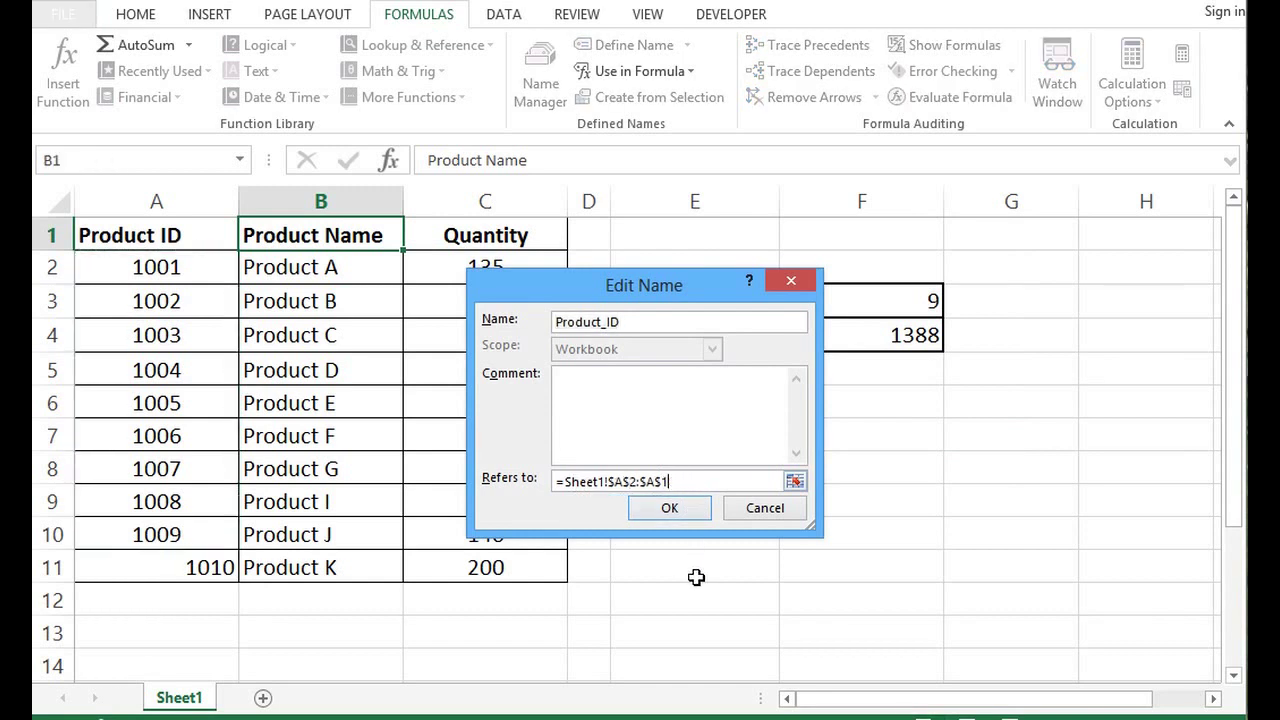
click(685, 512)
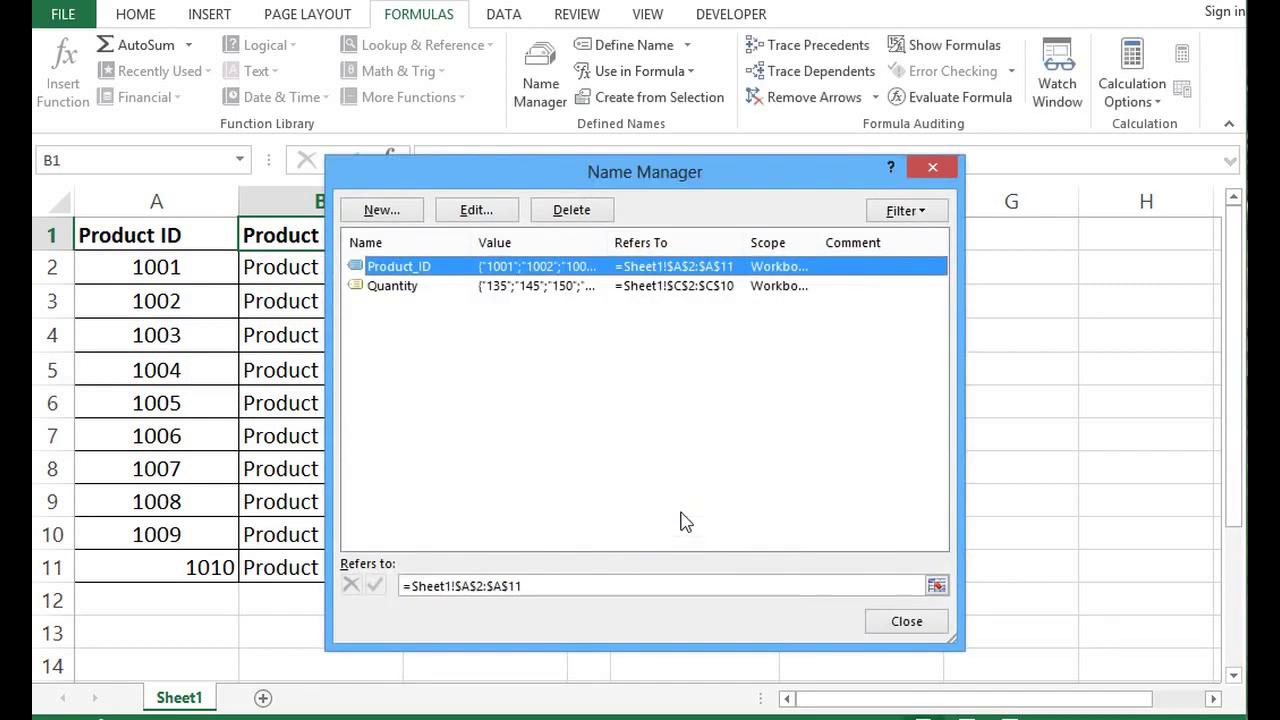
- Edit the Quantity name to refer to =Sheet1!$C$2:$C$11 and close the Name Manager
click(396, 287)
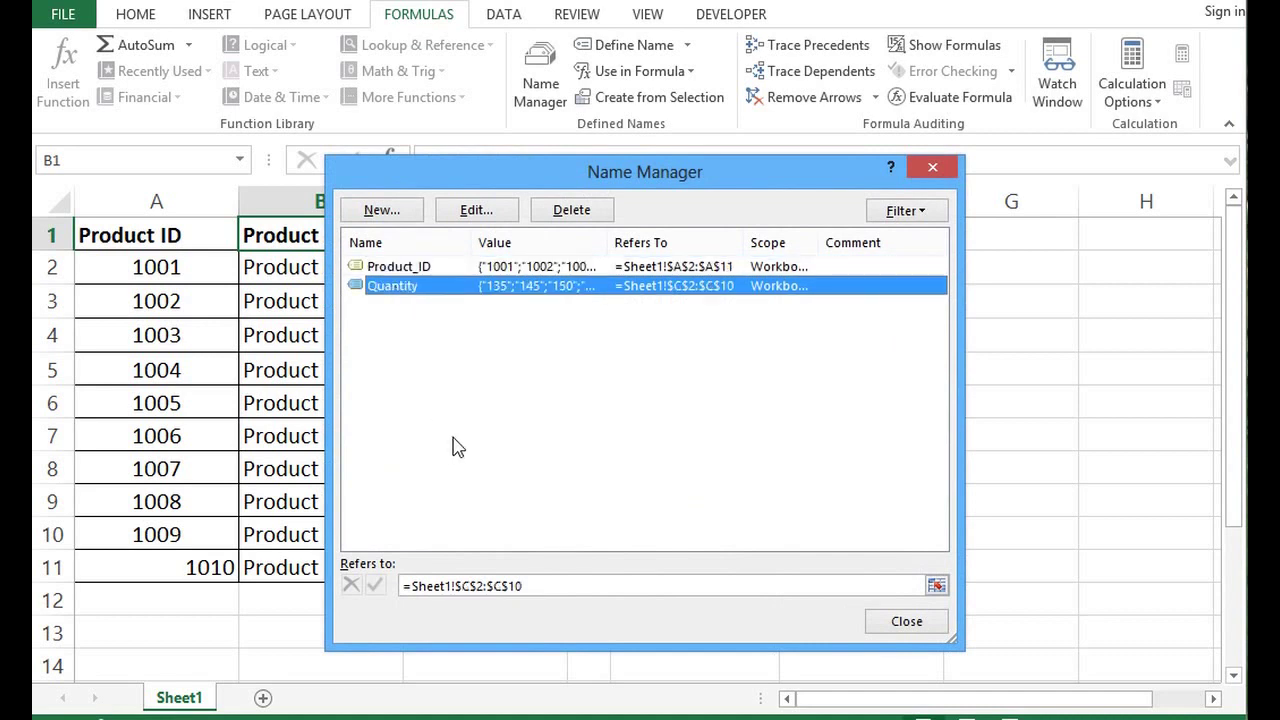
click(474, 211)
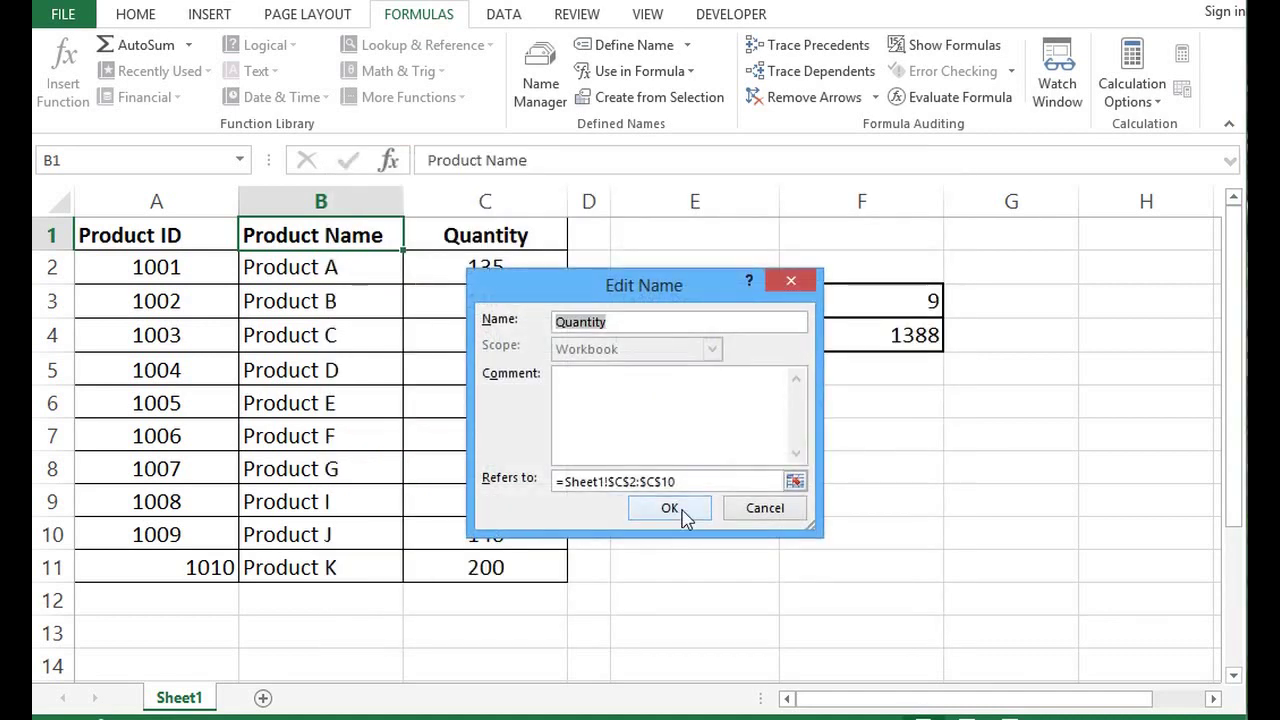
click(766, 480)
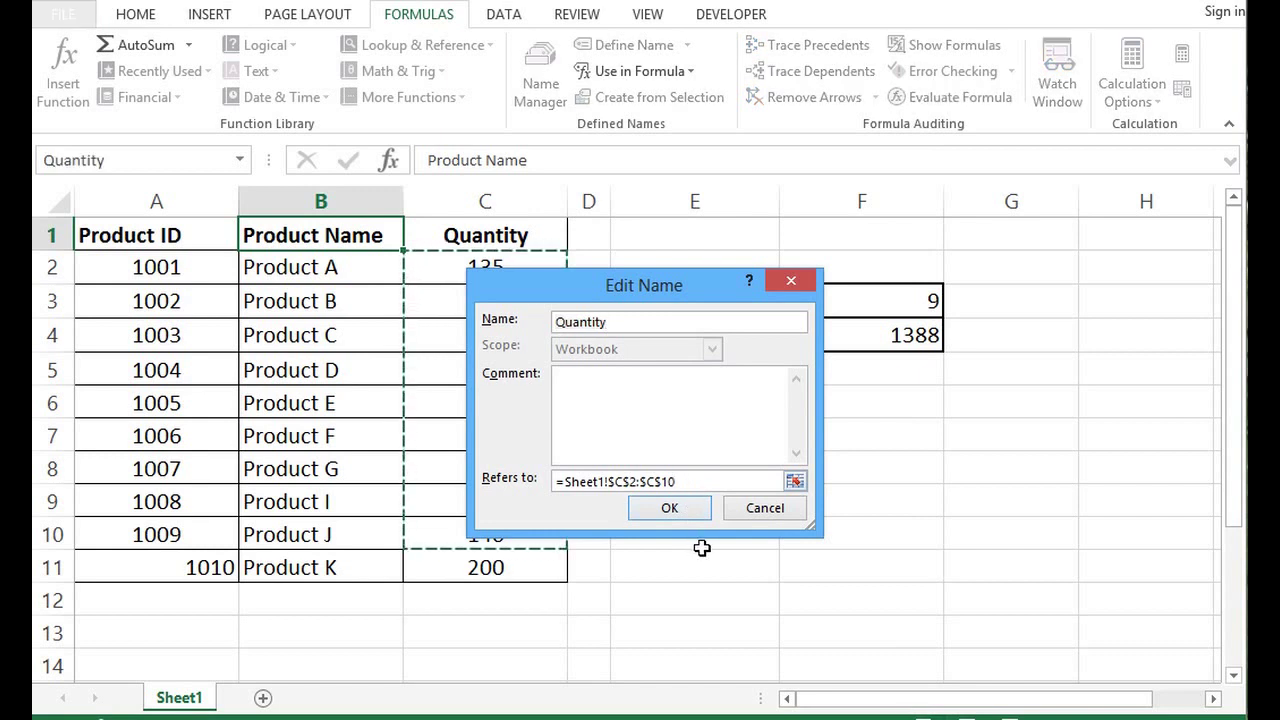
key(BackSpace)
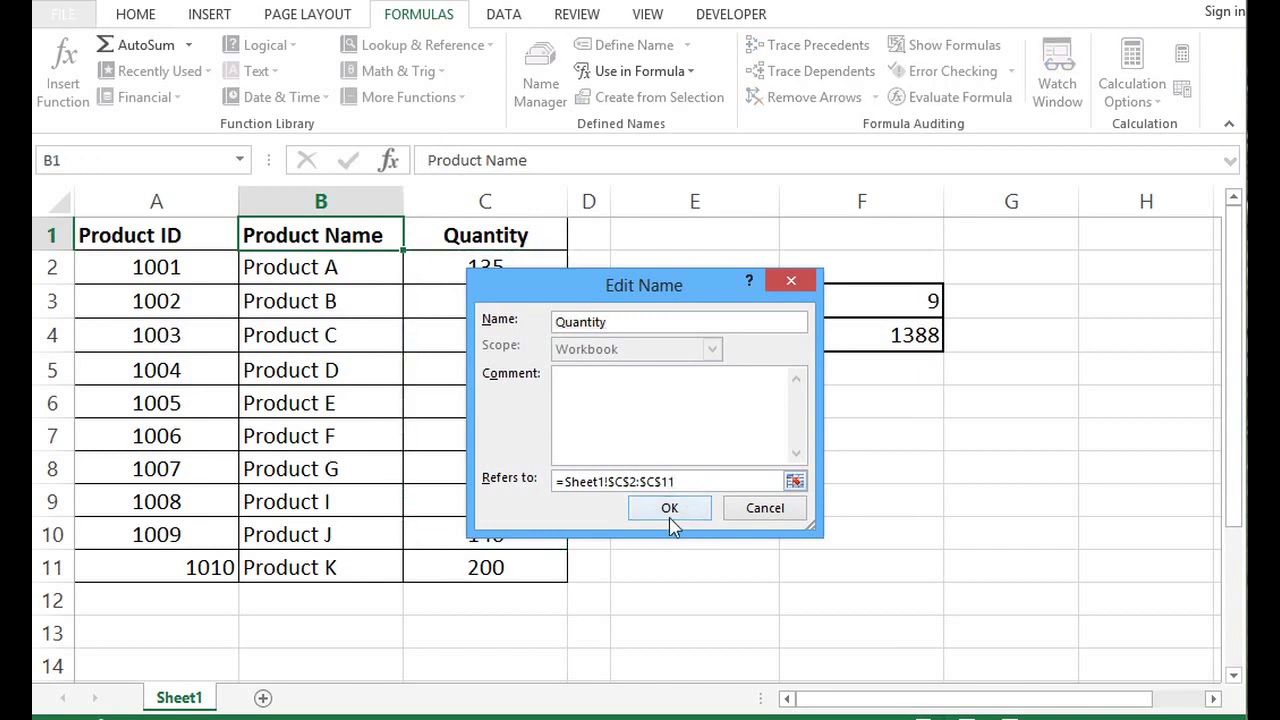
click(672, 510)
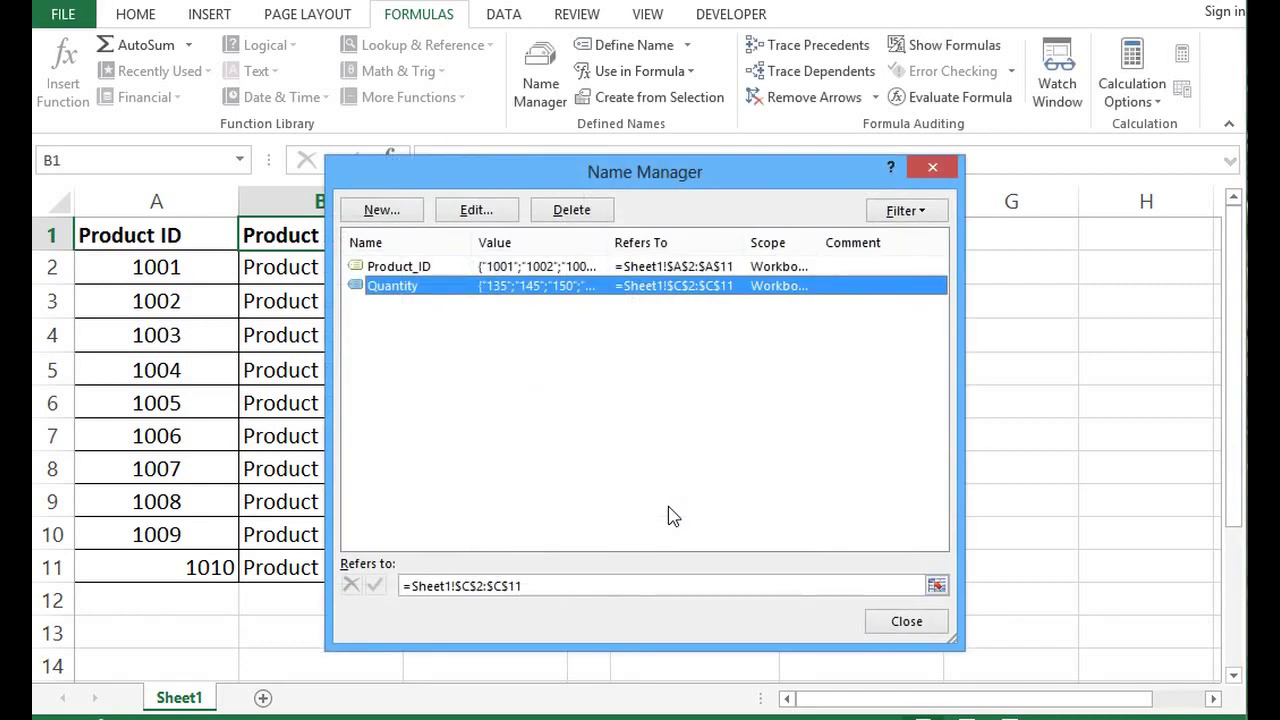
click(912, 624)
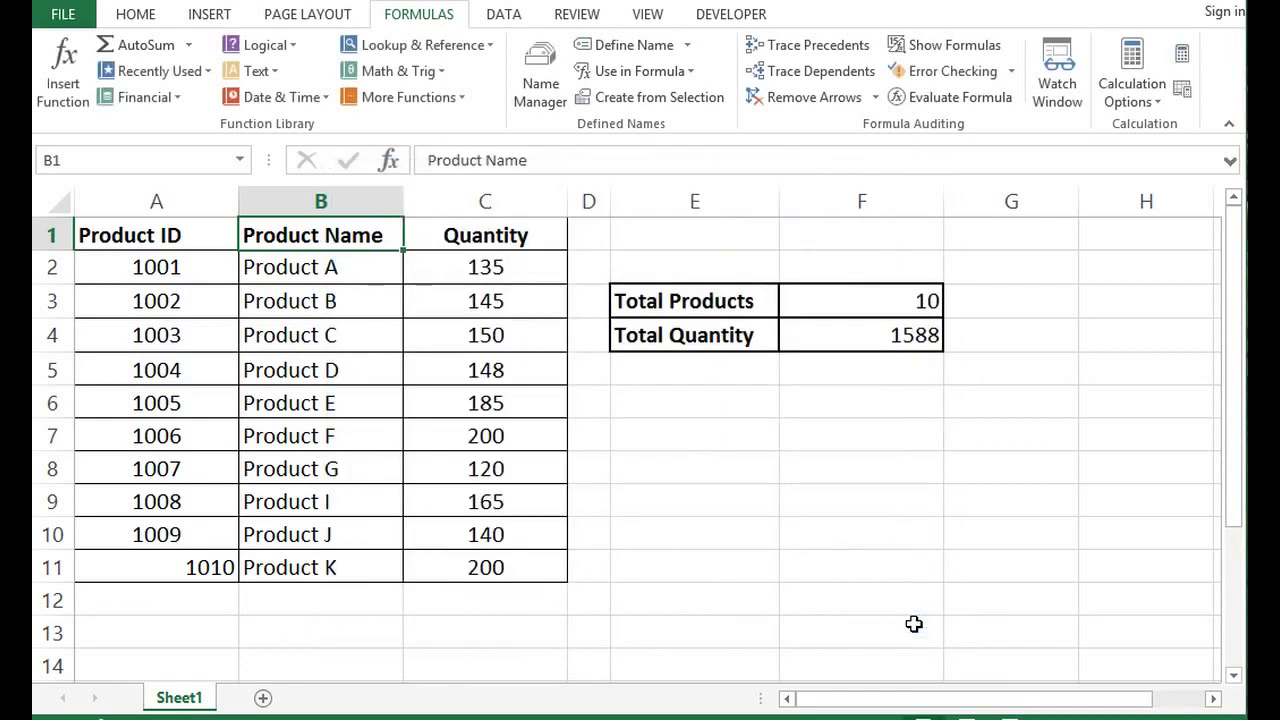
click(861, 463)
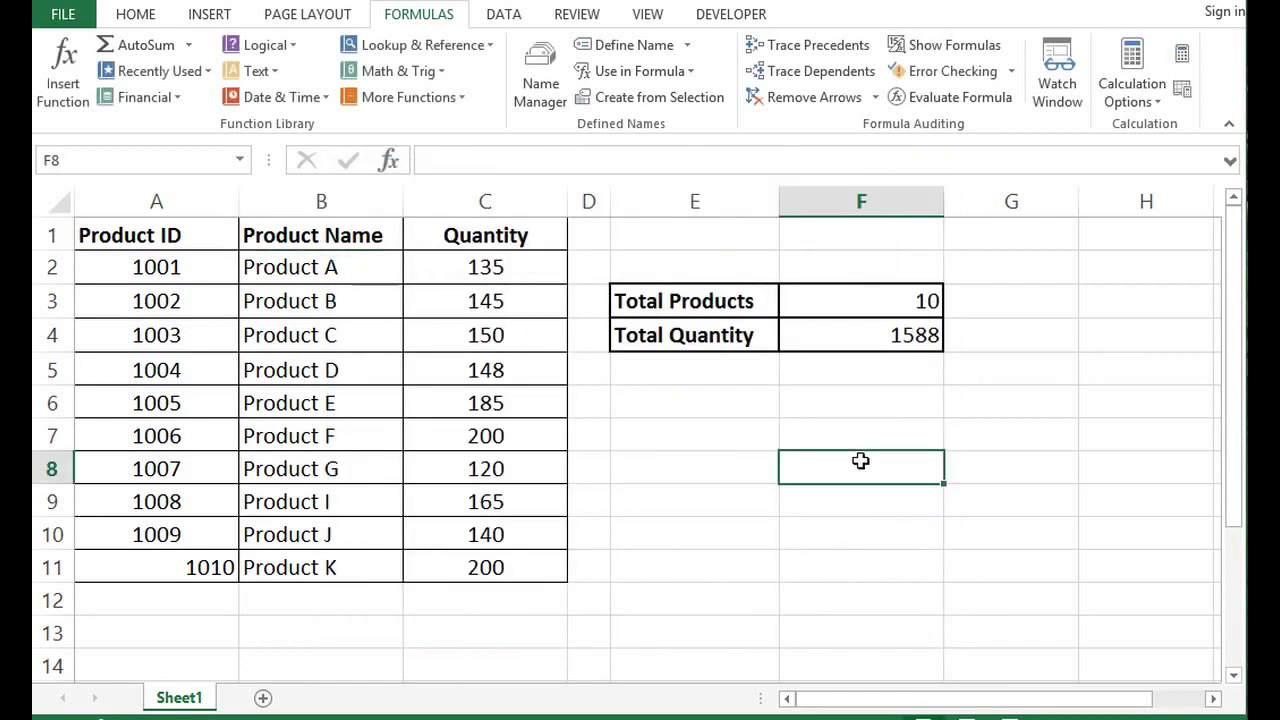
- Review the Total Quantity and Total Products formulas after the named range edits, and return to the Product ID header cell
click(851, 340)
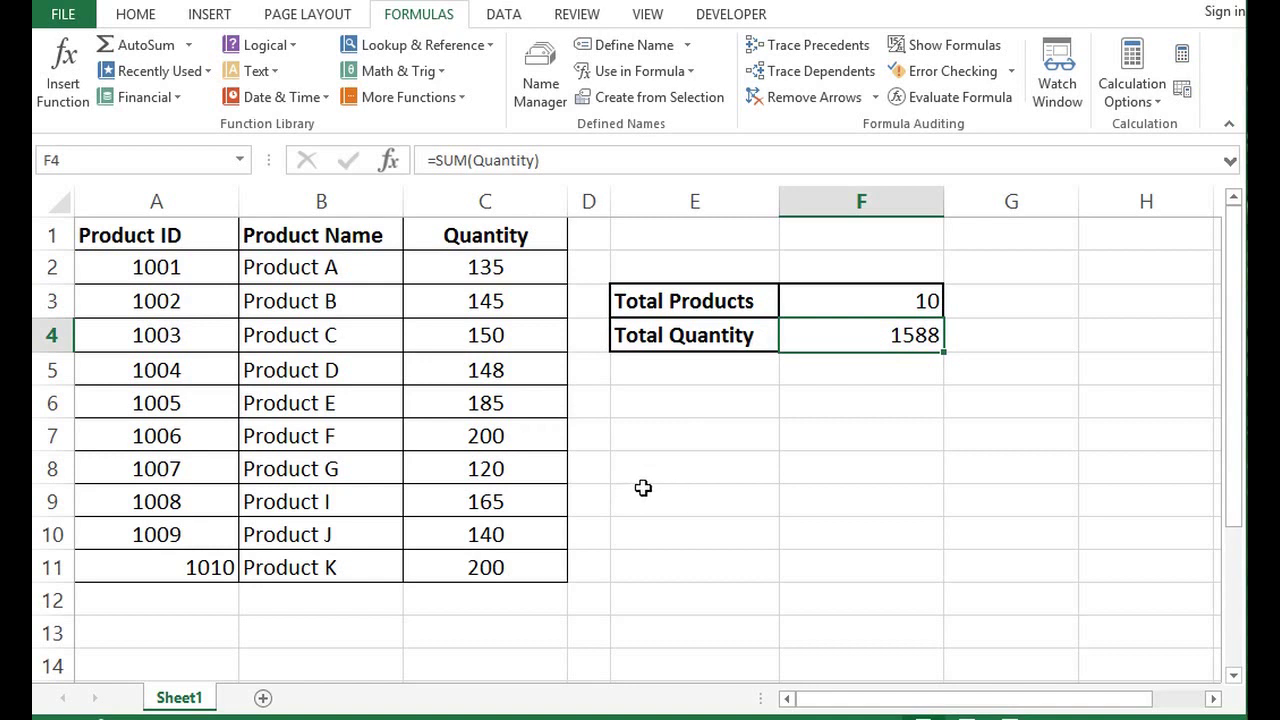
click(857, 299)
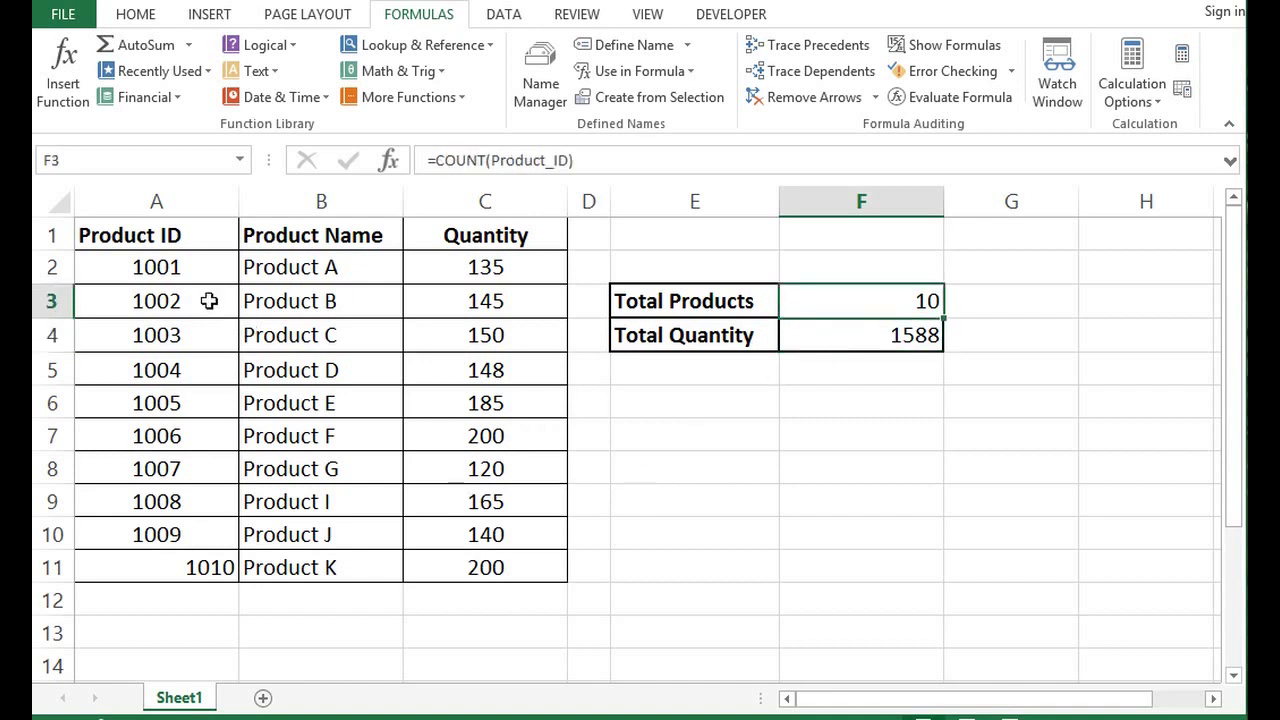
click(179, 238)
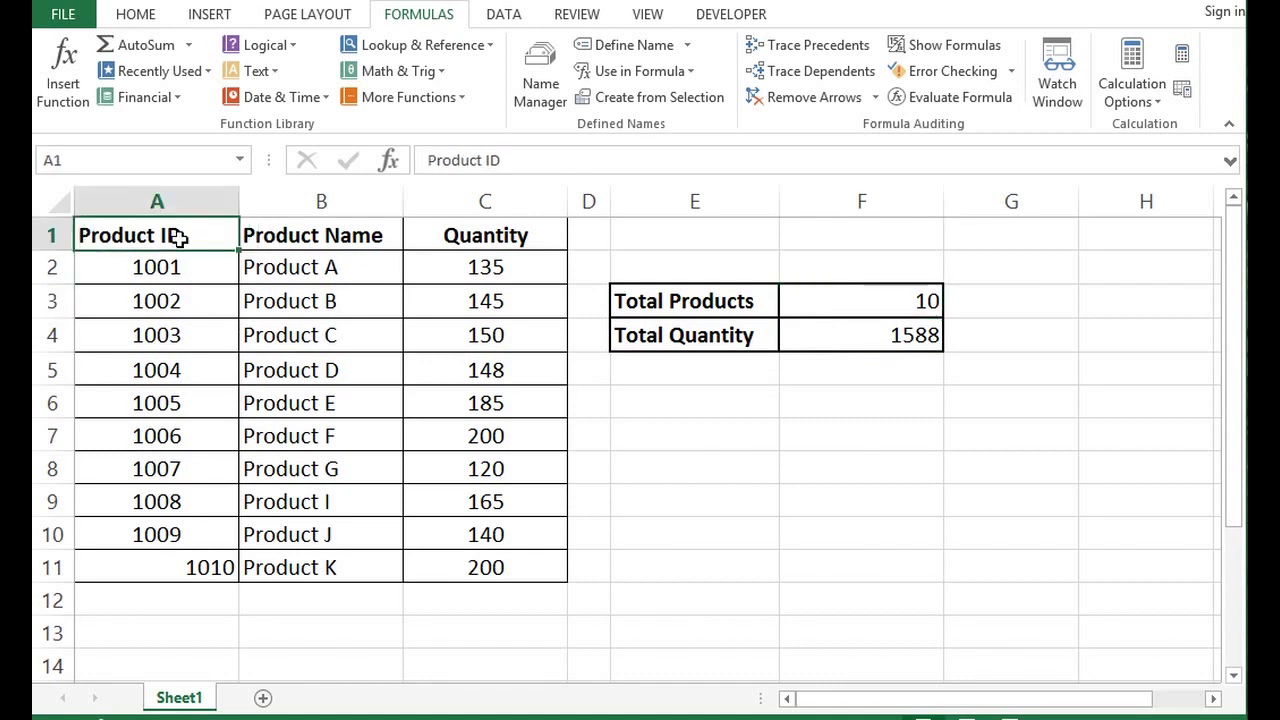
click(133, 15)
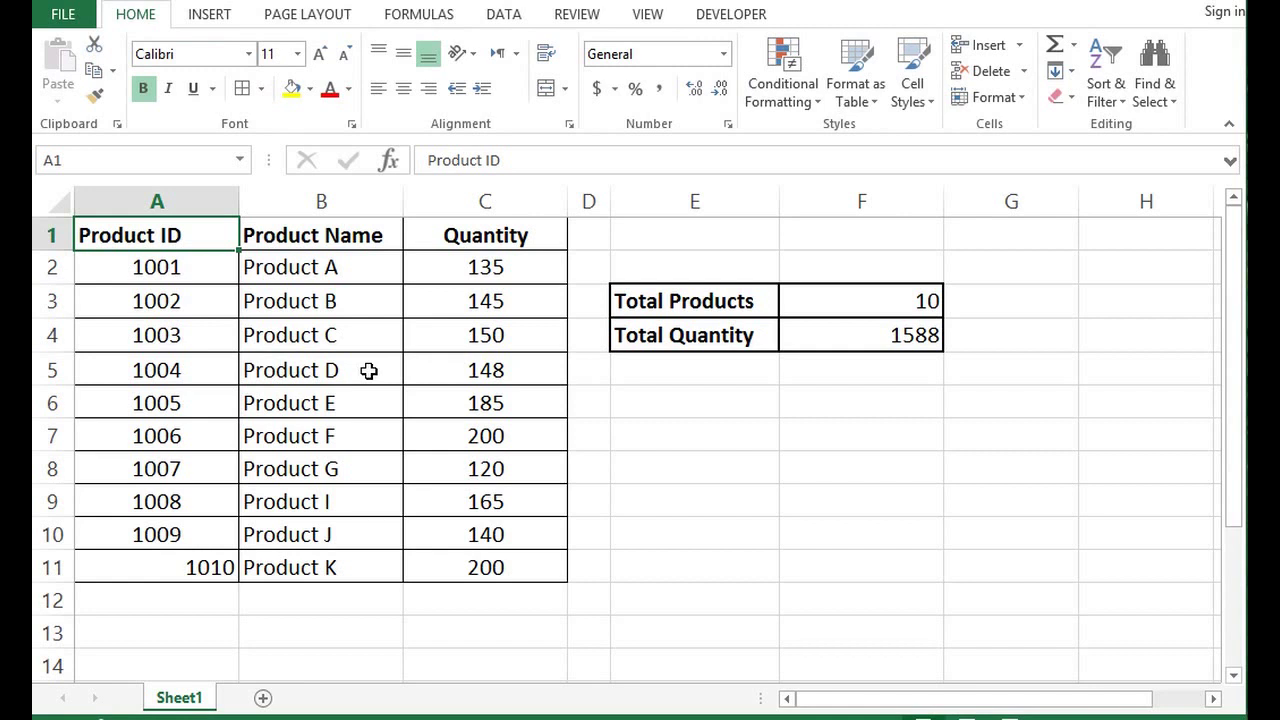
click(877, 334)
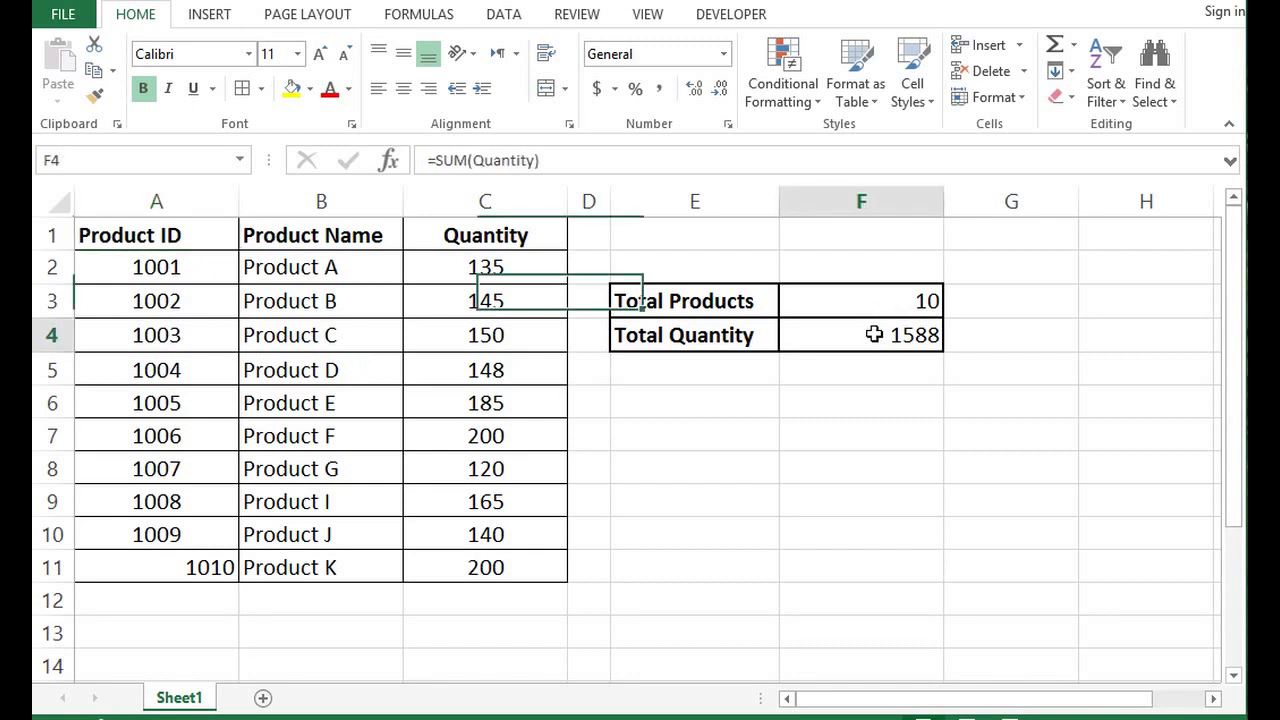
click(889, 303)
click(134, 231)
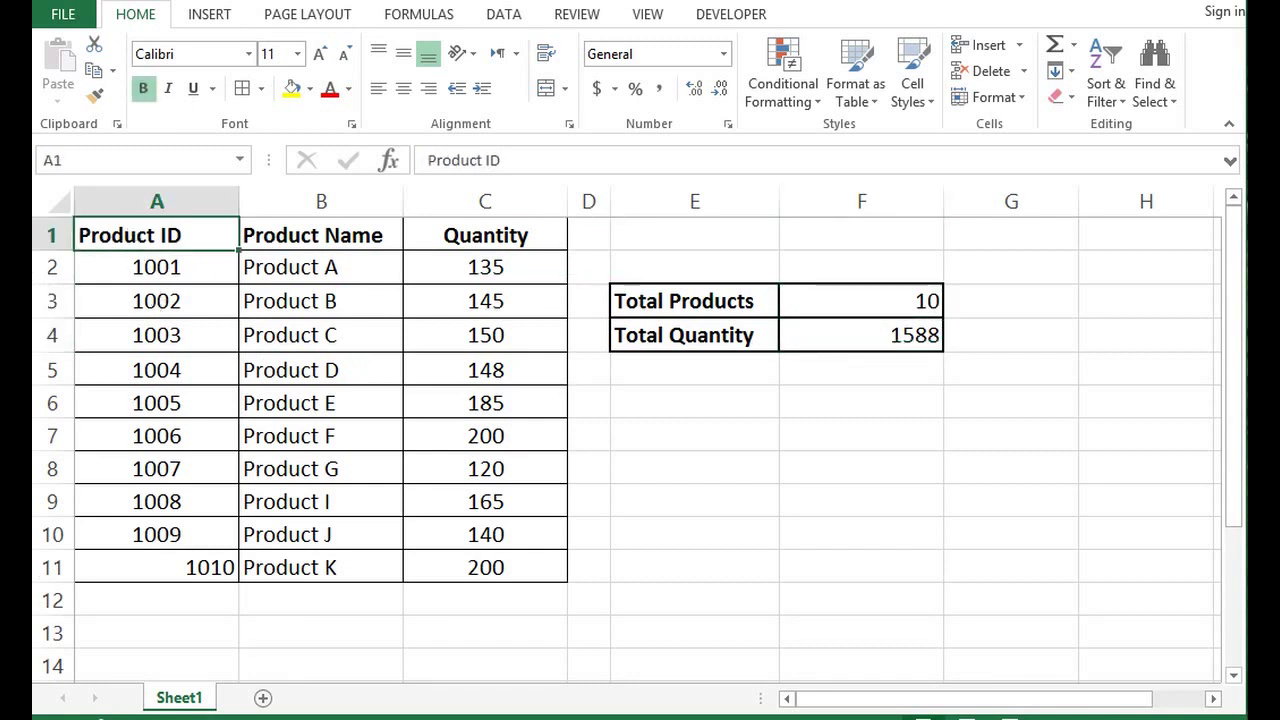